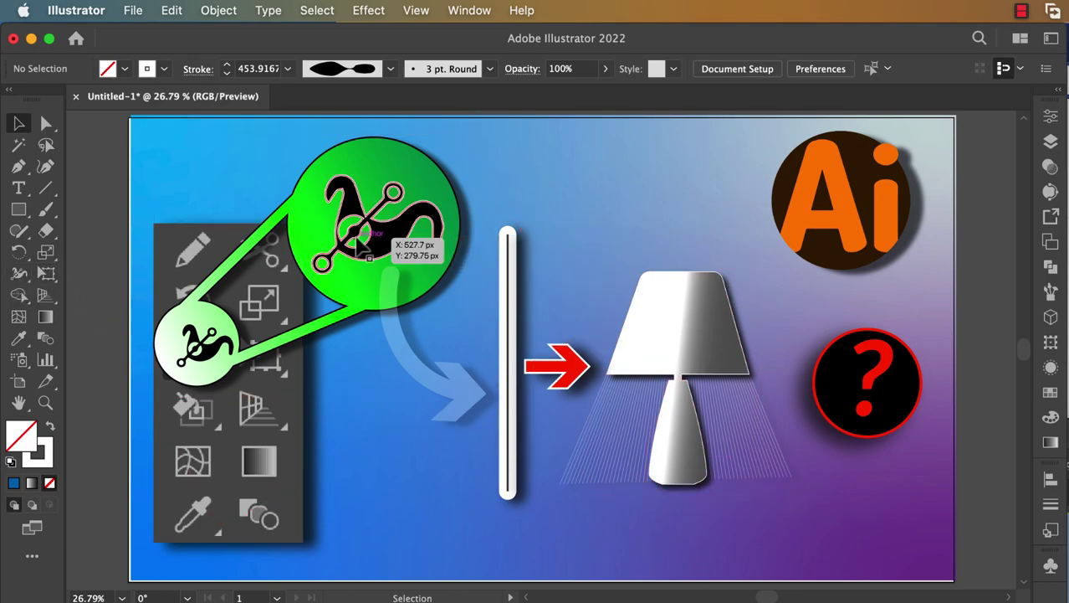
Marquee-select the lamp in the finished preview artwork
{"action": "left_click_drag", "start_coordinate": [379, 434], "coordinate": [510, 273]}
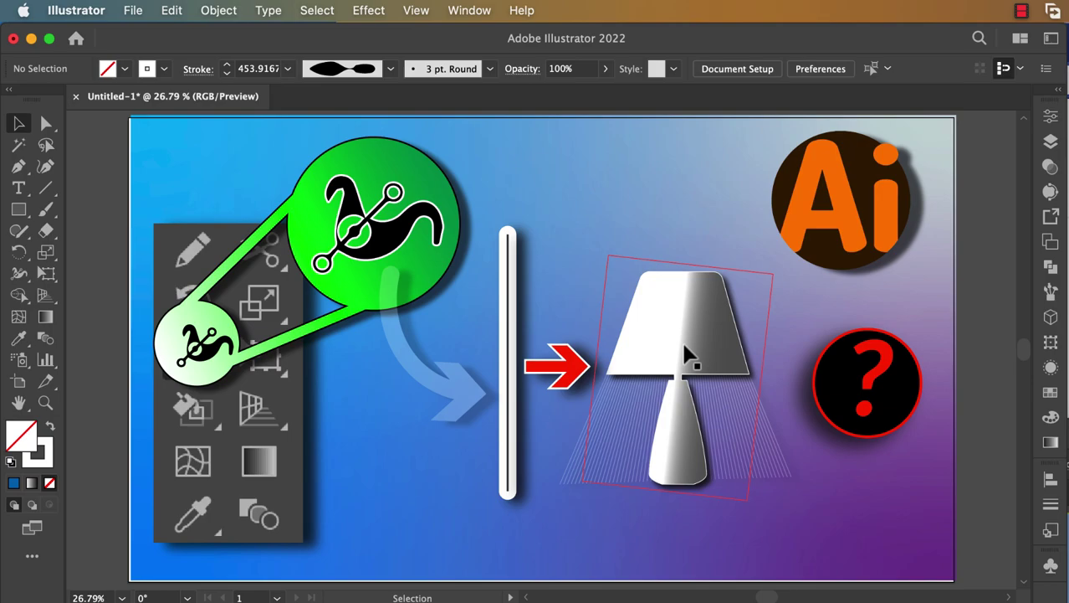
In Layers, hide Layer 2's preview artwork and show Layer 3's blue background rectangle
{"action": "left_click", "coordinate": [1053, 143]}
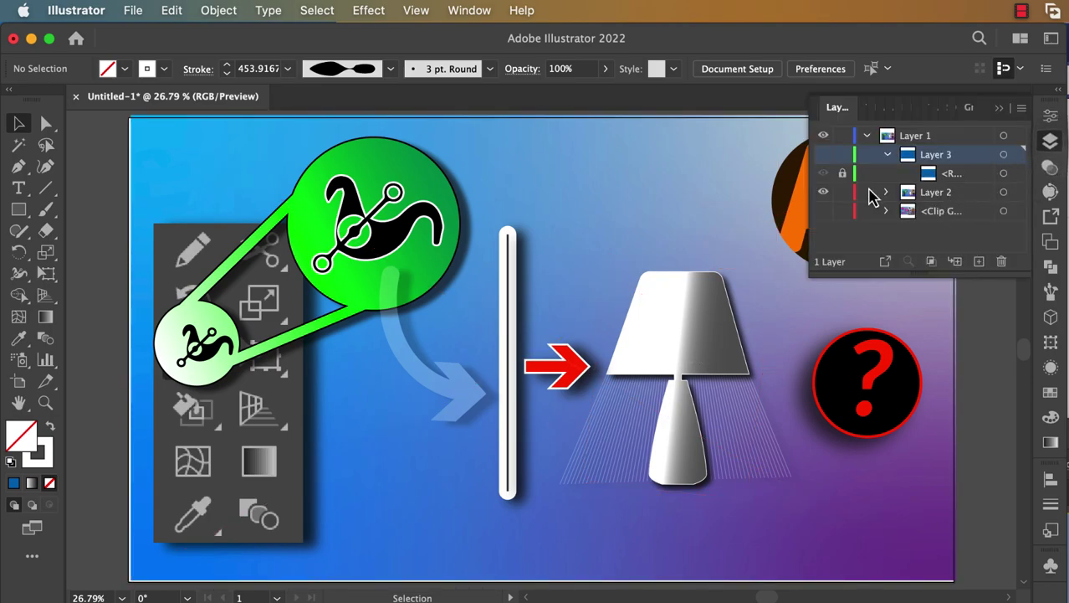
{"action": "left_click", "coordinate": [824, 192]}
{"action": "left_click", "coordinate": [827, 182]}
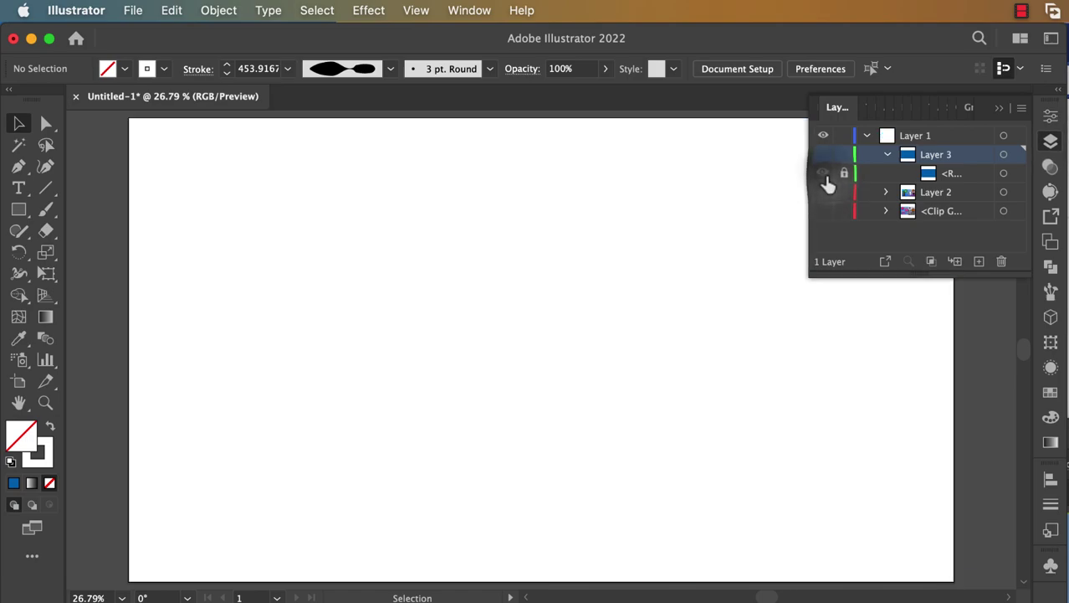
{"action": "left_click", "coordinate": [824, 156]}
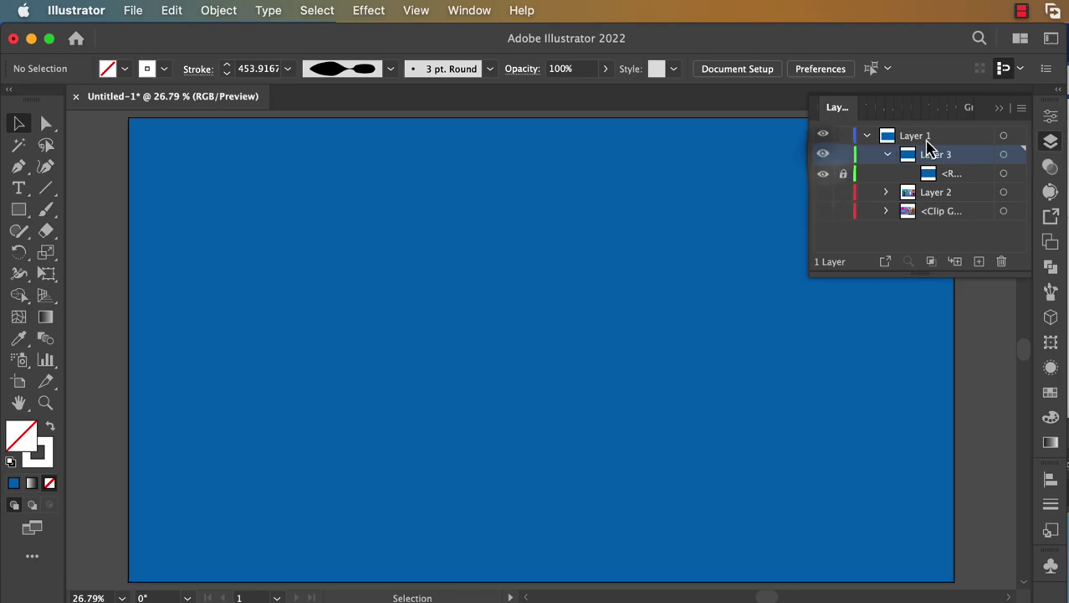
{"action": "left_click", "coordinate": [999, 109]}
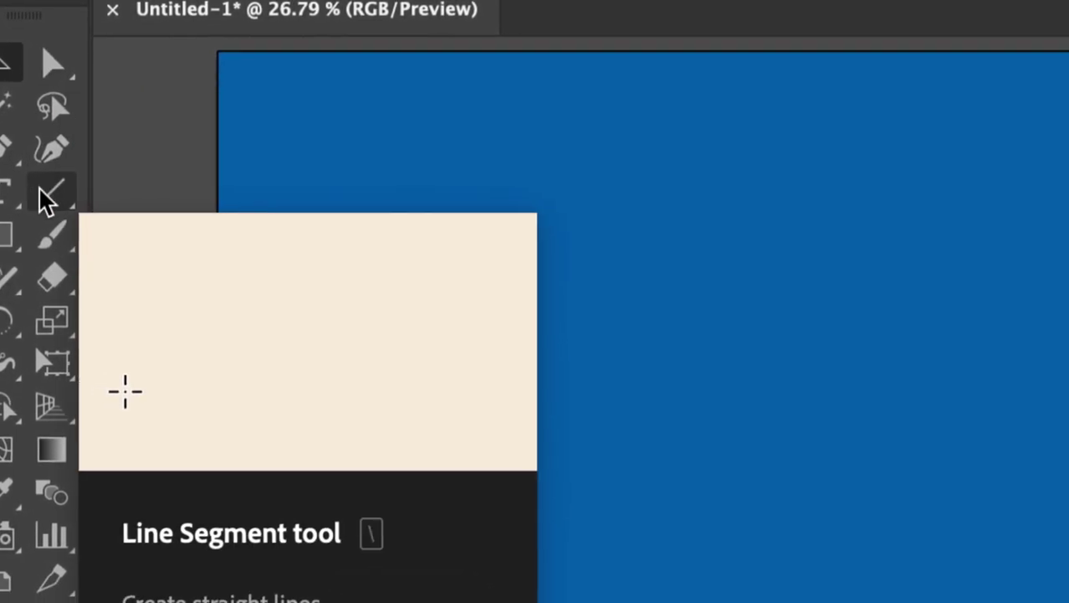
Draw a vertical line down the left side of the artboard with the Line Segment tool
{"action": "left_click", "coordinate": [41, 191]}
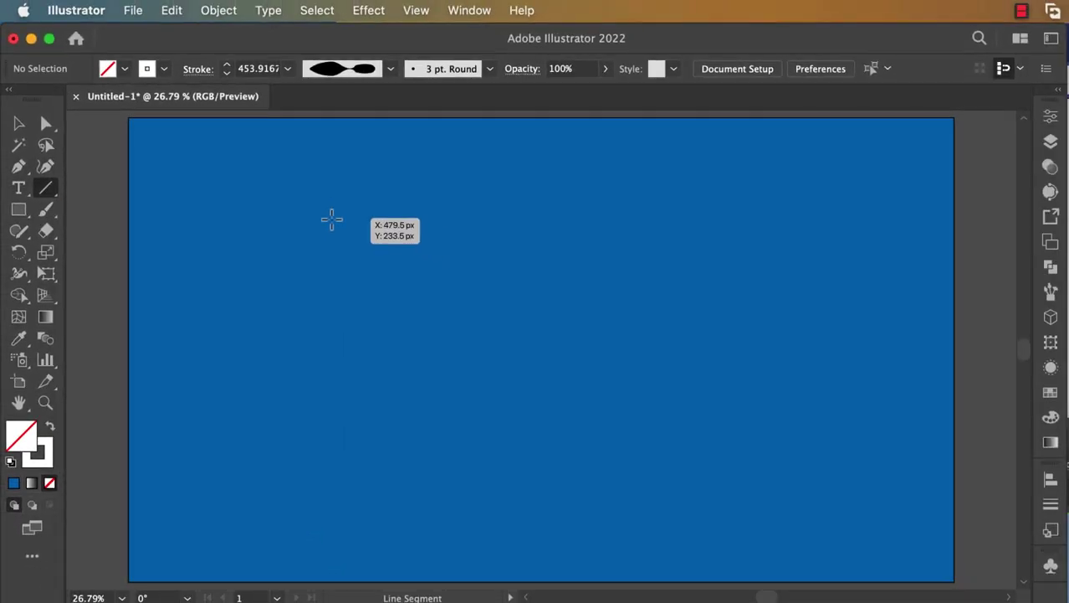
{"action": "left_click_drag", "start_coordinate": [300, 212], "coordinate": [302, 444]}
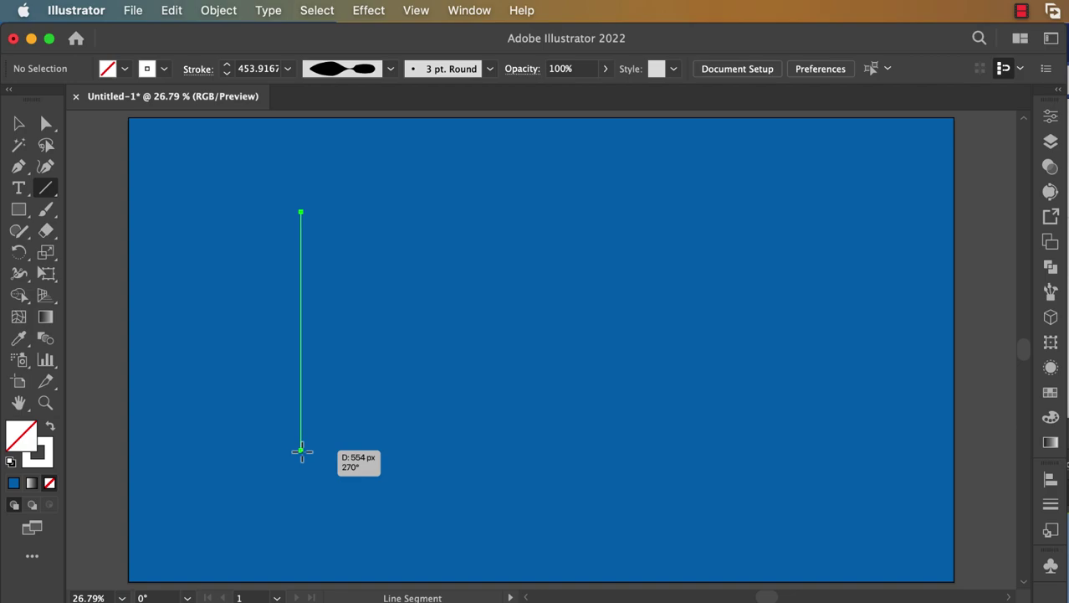
{"action": "left_click_drag", "start_coordinate": [302, 452], "coordinate": [301, 449]}
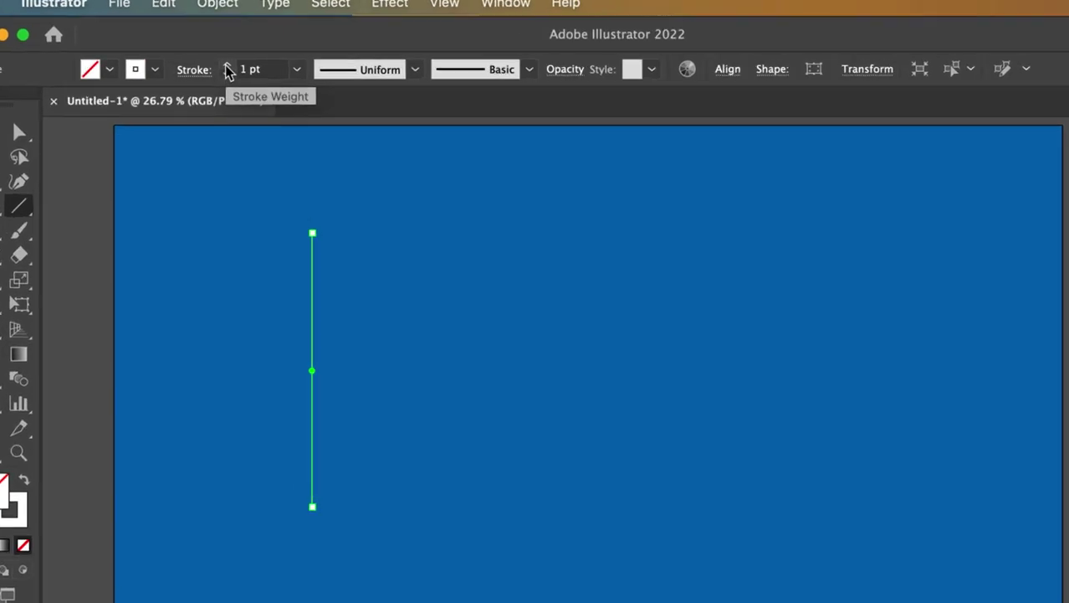
Increase the line's stroke weight to 28 pt
{"action": "left_click", "coordinate": [227, 67]}
{"action": "left_click", "coordinate": [226, 67]}
{"action": "left_click", "coordinate": [226, 67]}
{"action": "left_click", "coordinate": [227, 67]}
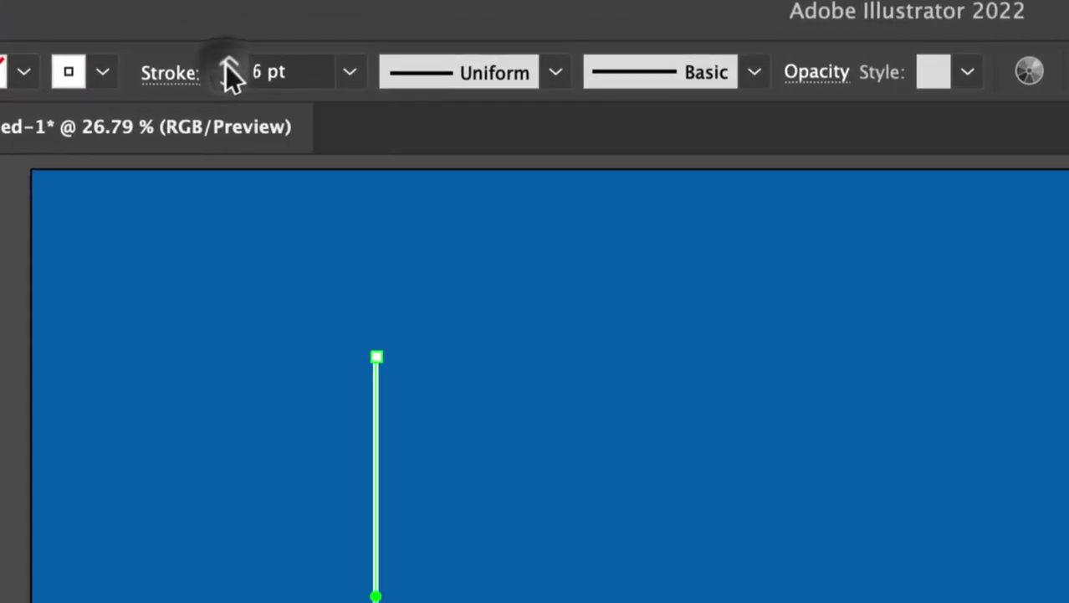
{"action": "left_click", "coordinate": [227, 67]}
{"action": "left_click", "coordinate": [227, 67]}
{"action": "left_click", "coordinate": [226, 67]}
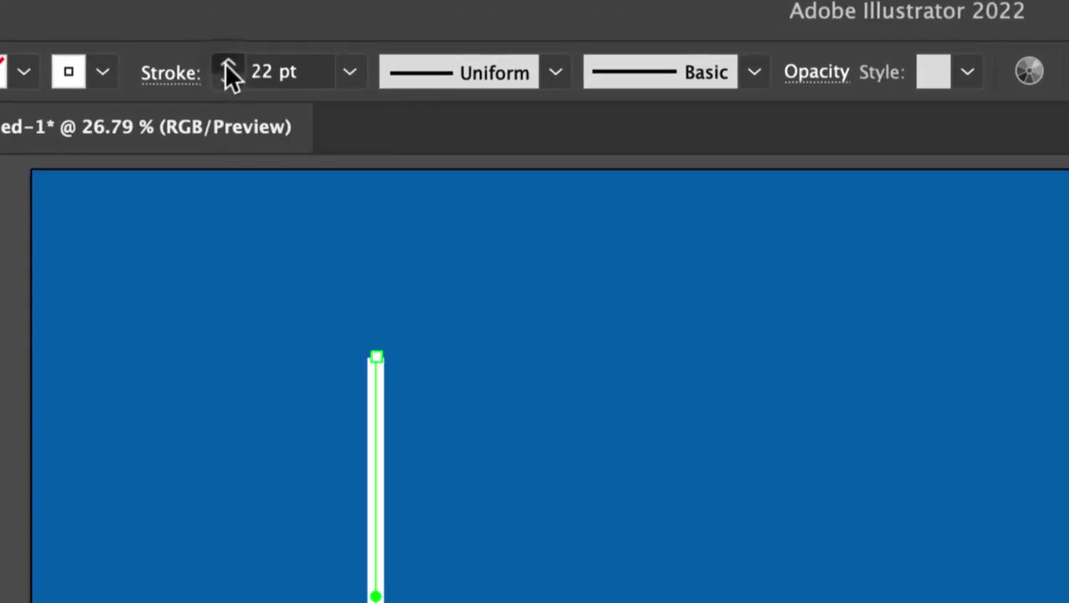
{"action": "left_click", "coordinate": [227, 67]}
{"action": "left_click", "coordinate": [227, 67]}
{"action": "left_click", "coordinate": [227, 67]}
{"action": "left_click", "coordinate": [227, 67]}
{"action": "left_click", "coordinate": [227, 67]}
{"action": "left_click", "coordinate": [227, 67]}
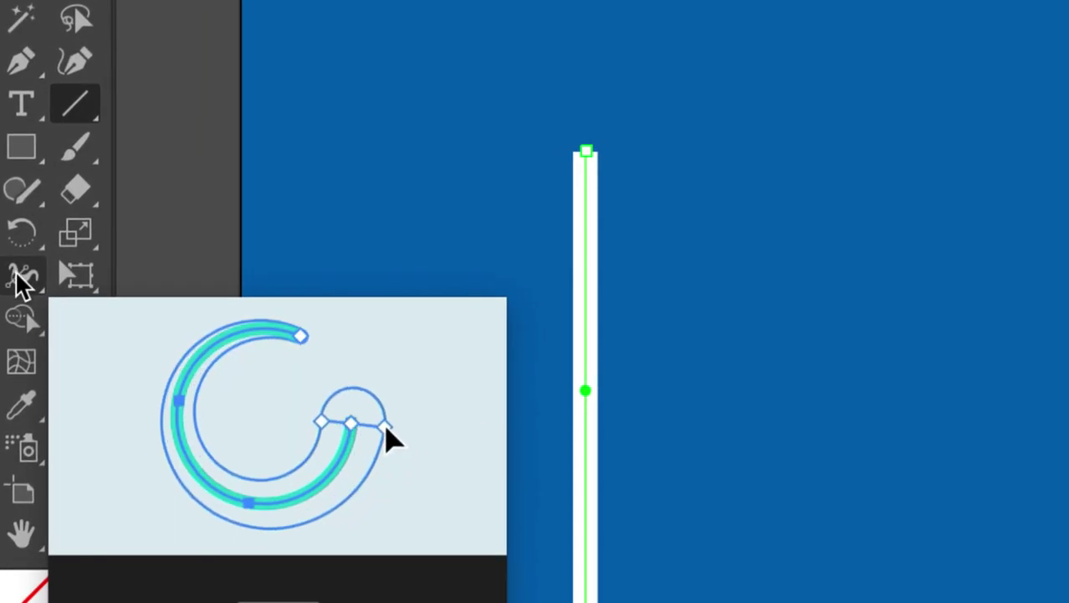
With the Width tool, widen the line's bottom to about 183.583 px and raise the width point to round the base
{"action": "left_click", "coordinate": [18, 274]}
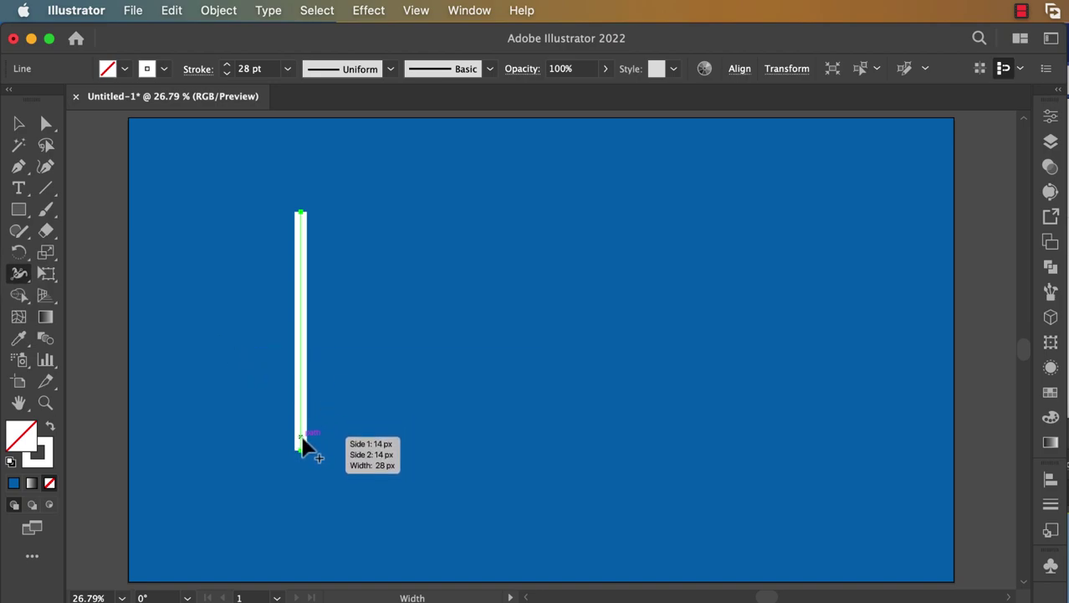
{"action": "left_click_drag", "start_coordinate": [302, 436], "coordinate": [346, 435]}
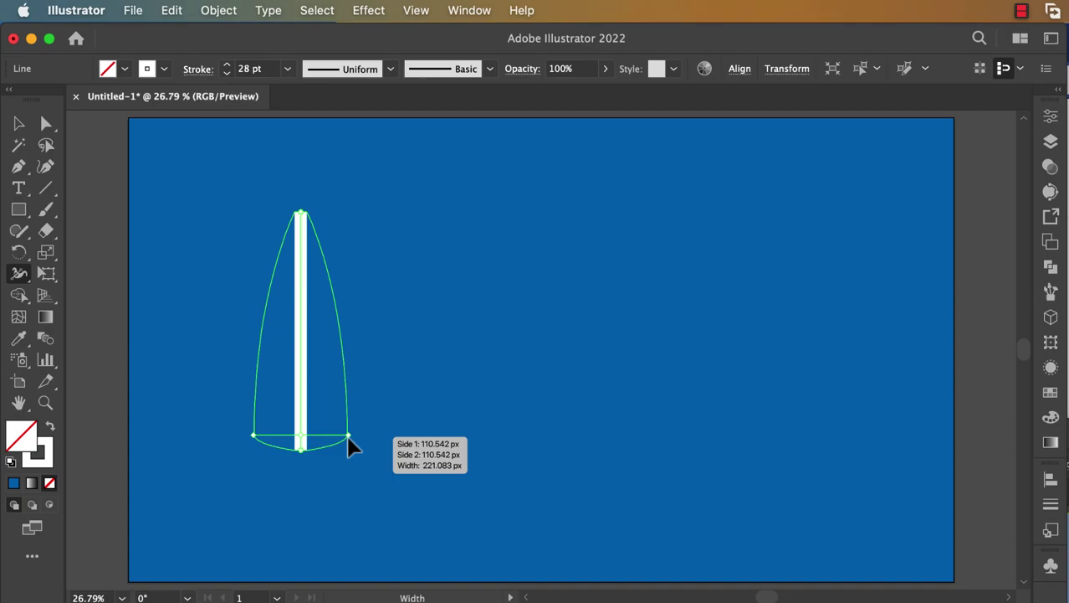
{"action": "left_click_drag", "start_coordinate": [346, 436], "coordinate": [346, 435]}
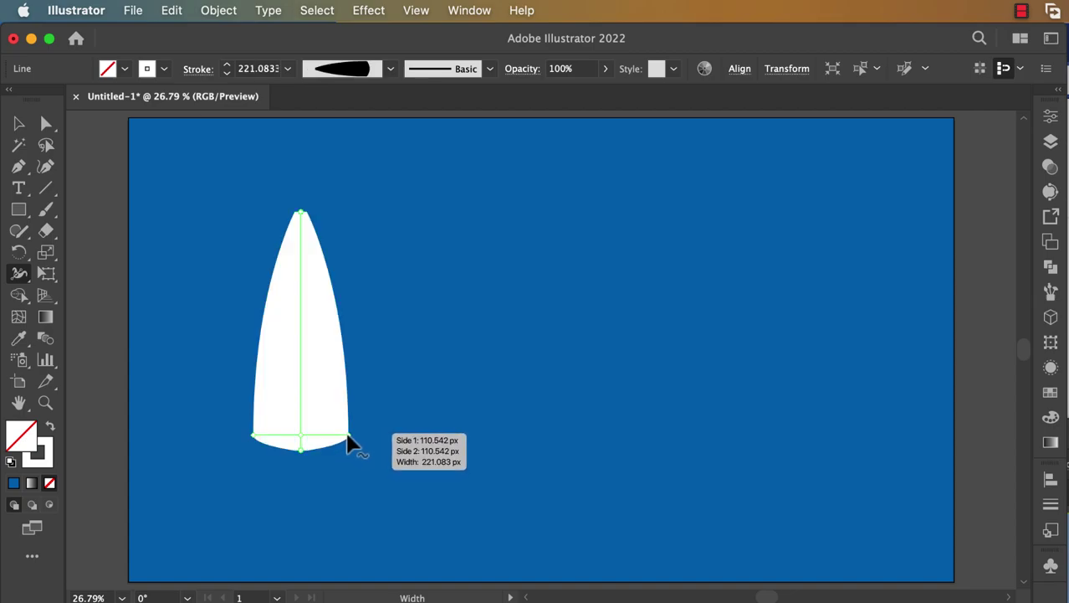
{"action": "left_click_drag", "start_coordinate": [347, 436], "coordinate": [340, 436]}
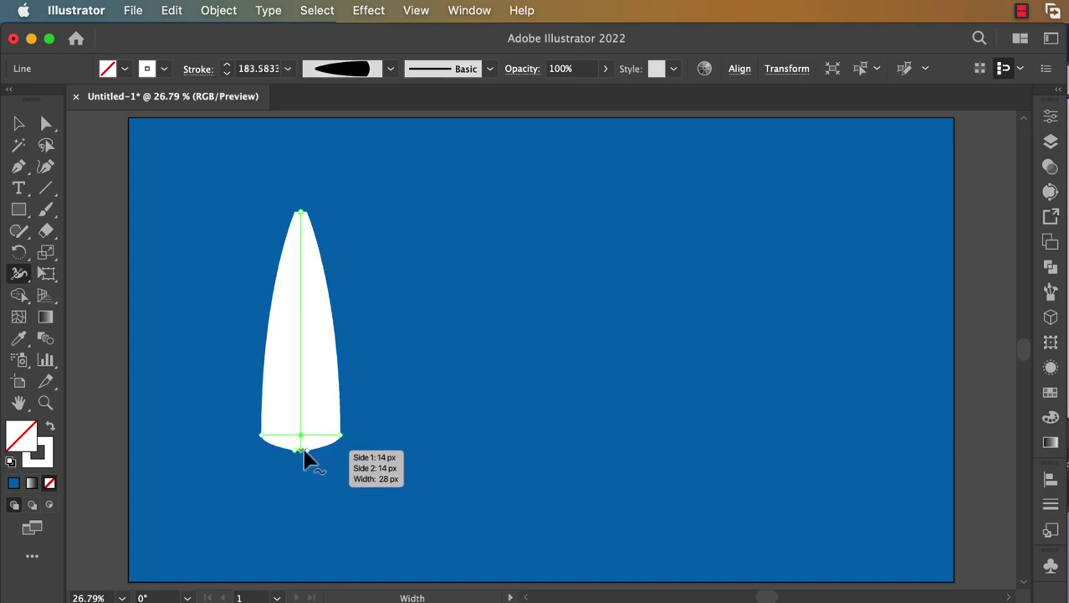
{"action": "left_click_drag", "start_coordinate": [309, 447], "coordinate": [321, 453]}
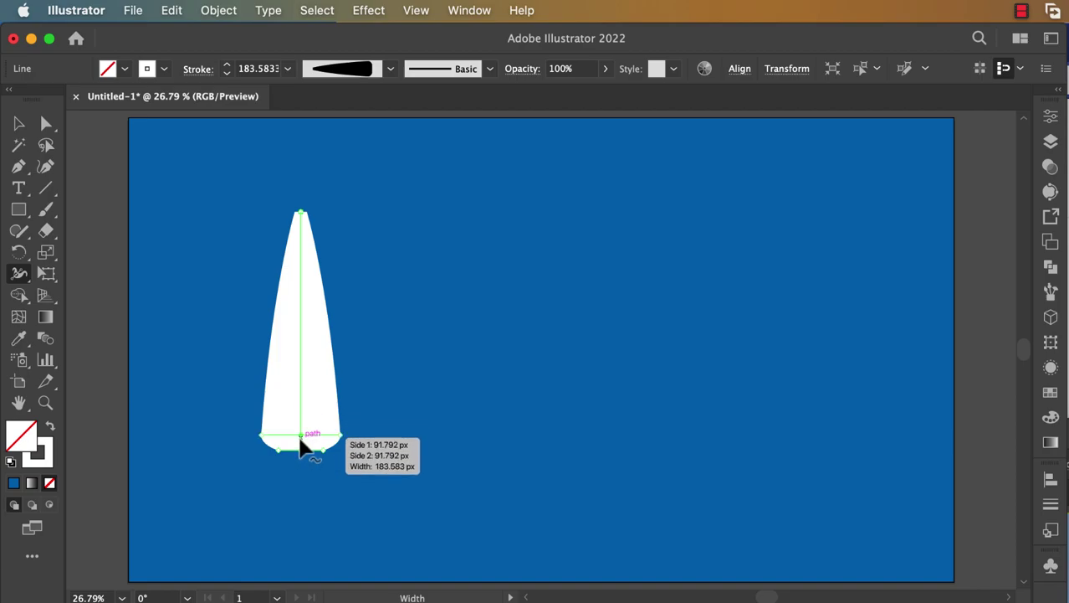
{"action": "left_click_drag", "start_coordinate": [300, 436], "coordinate": [301, 409]}
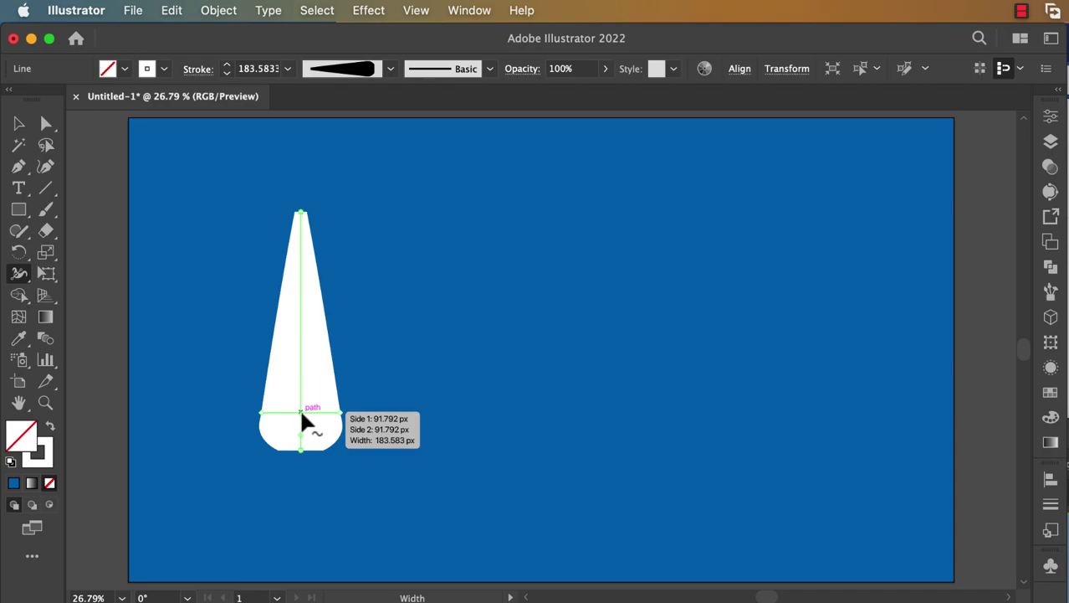
Undo the last width change, then slide the bottom width point up into a rounded bulb with a 37.75 px neck
{"action": "key", "text": "super+z"}
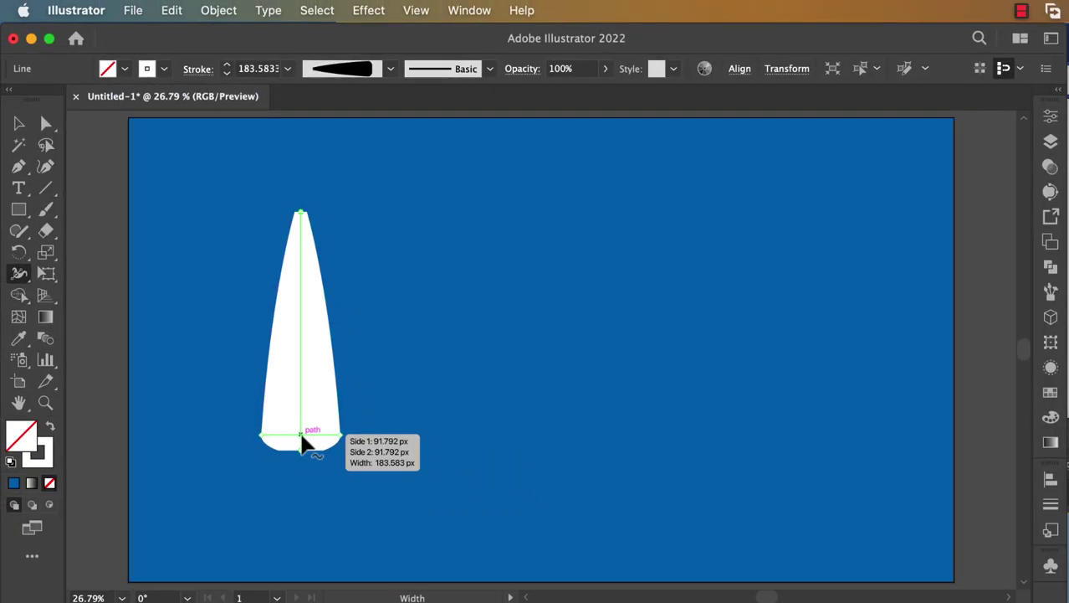
{"action": "mouse_move", "coordinate": [301, 436]}
{"action": "left_mouse_down"}
{"action": "mouse_move", "coordinate": [305, 385]}
{"action": "mouse_move", "coordinate": [341, 388]}
{"action": "mouse_move", "coordinate": [328, 385]}
{"action": "mouse_move", "coordinate": [377, 363]}
{"action": "mouse_move", "coordinate": [378, 308]}
{"action": "mouse_move", "coordinate": [397, 310]}
{"action": "mouse_move", "coordinate": [376, 308]}
{"action": "mouse_move", "coordinate": [376, 283]}
{"action": "left_mouse_up"}
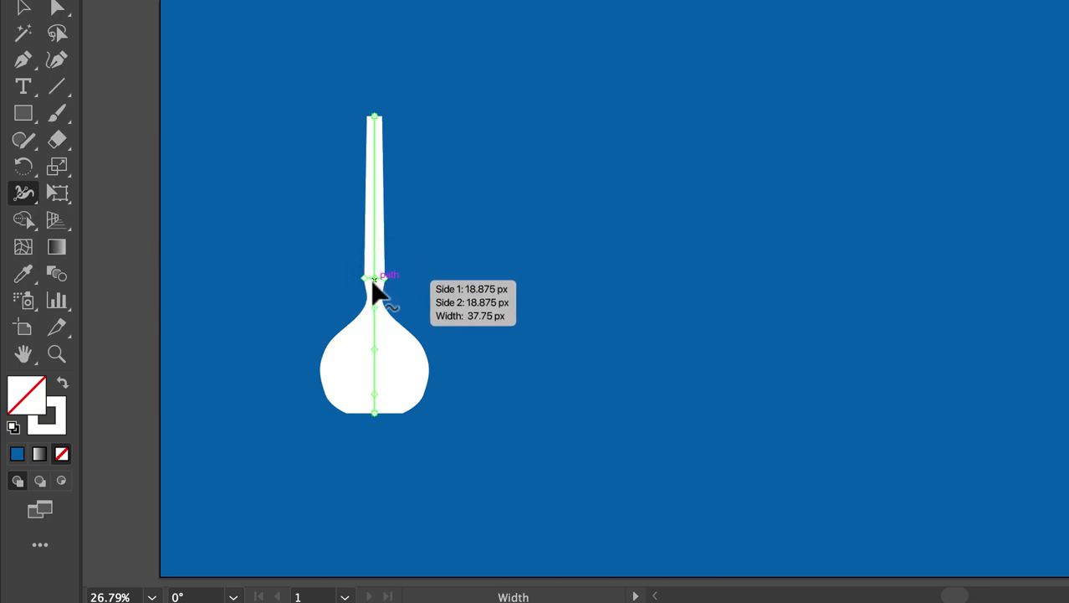
Reposition the neck's width point to form a slim column above the bulb
{"action": "scroll", "coordinate": [376, 289], "scroll_direction": "up", "scroll_amount": 3}
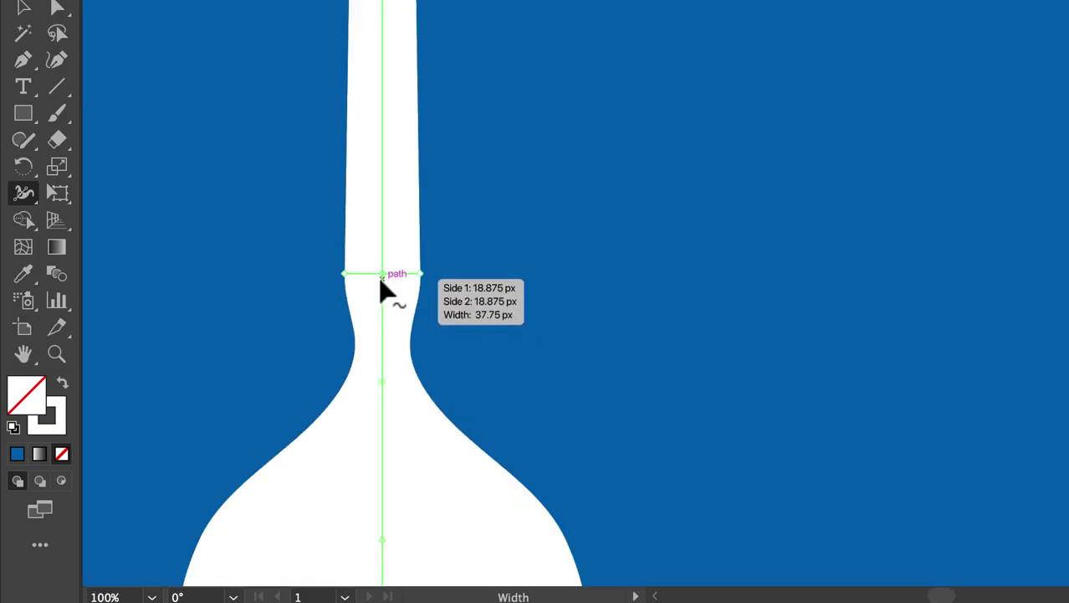
{"action": "left_click_drag", "start_coordinate": [380, 276], "coordinate": [633, 236]}
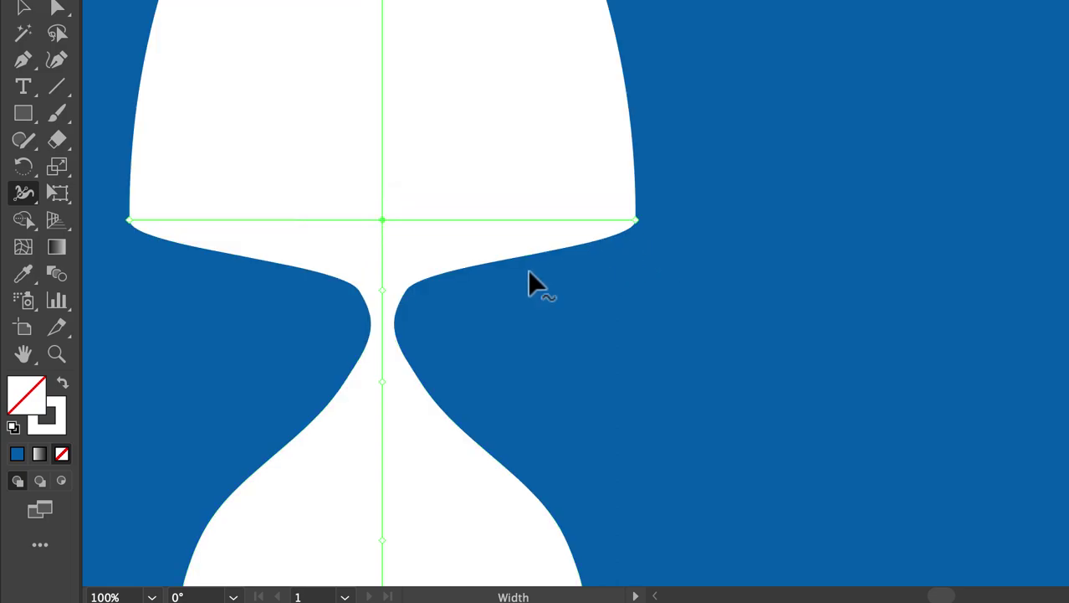
{"action": "left_click_drag", "start_coordinate": [385, 292], "coordinate": [383, 281]}
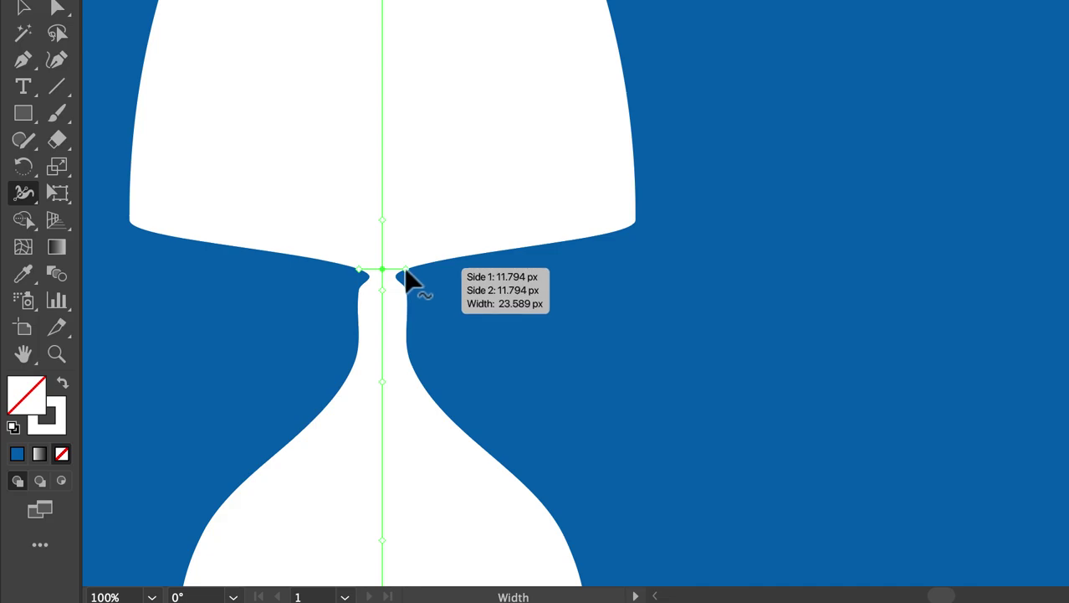
{"action": "left_click_drag", "start_coordinate": [379, 270], "coordinate": [385, 221]}
{"action": "left_click_drag", "start_coordinate": [382, 297], "coordinate": [385, 376]}
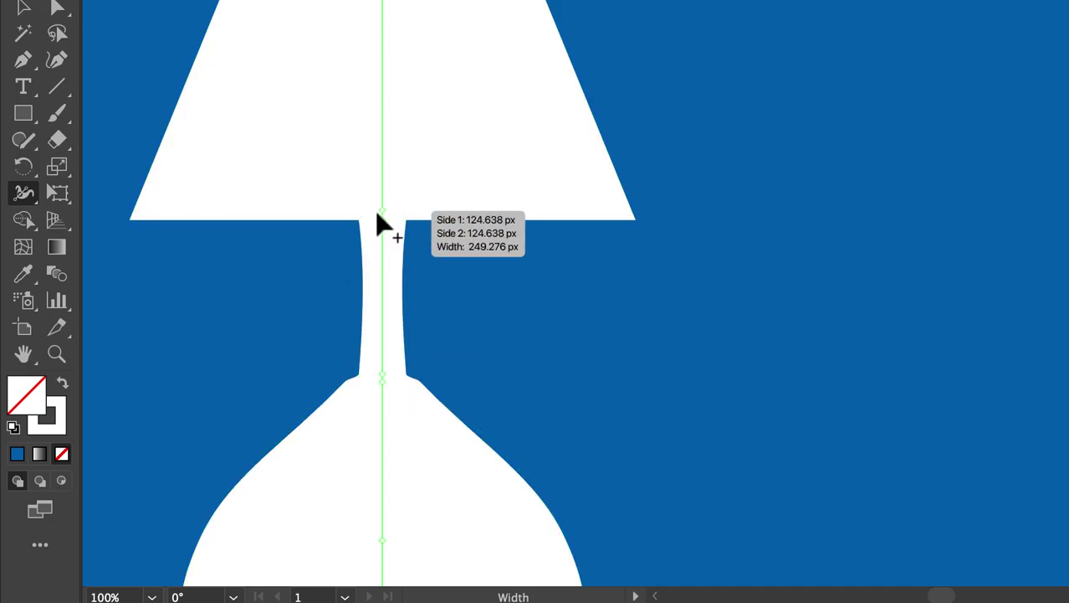
Widen the top and base of the lampshade into a flat-topped trapezoid
{"action": "scroll", "coordinate": [389, 263], "scroll_direction": "up", "scroll_amount": 5}
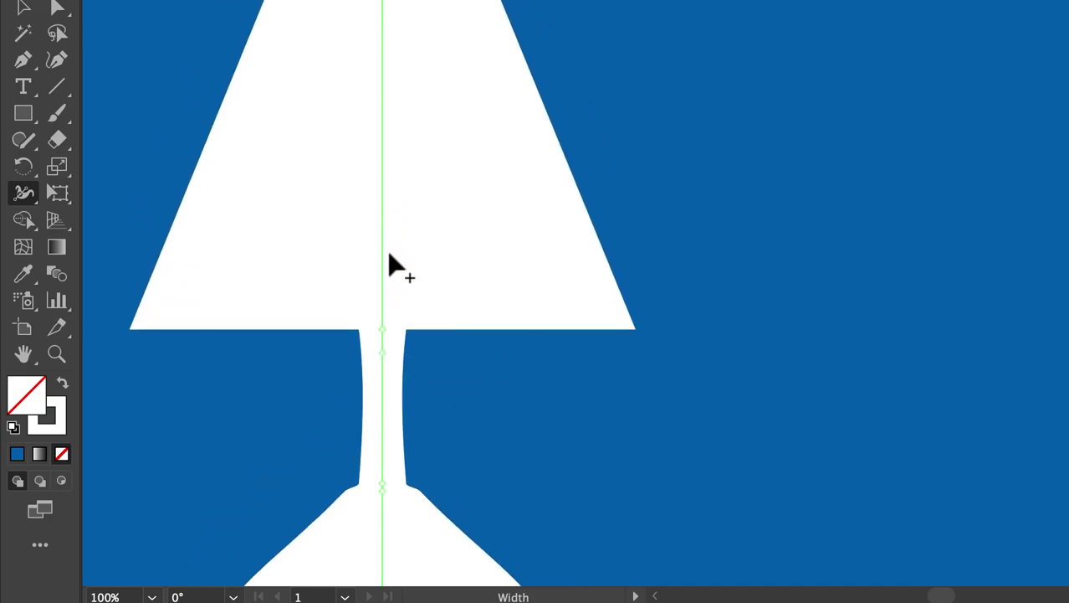
{"action": "scroll", "coordinate": [389, 264], "scroll_direction": "up", "scroll_amount": 5}
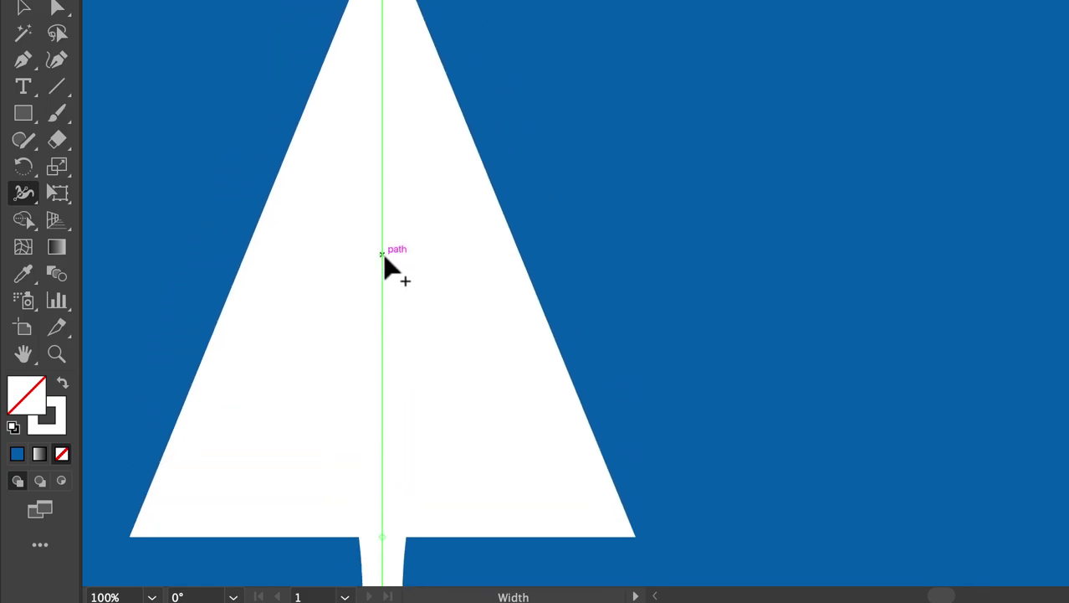
{"action": "scroll", "coordinate": [385, 62], "scroll_direction": "up", "scroll_amount": 2}
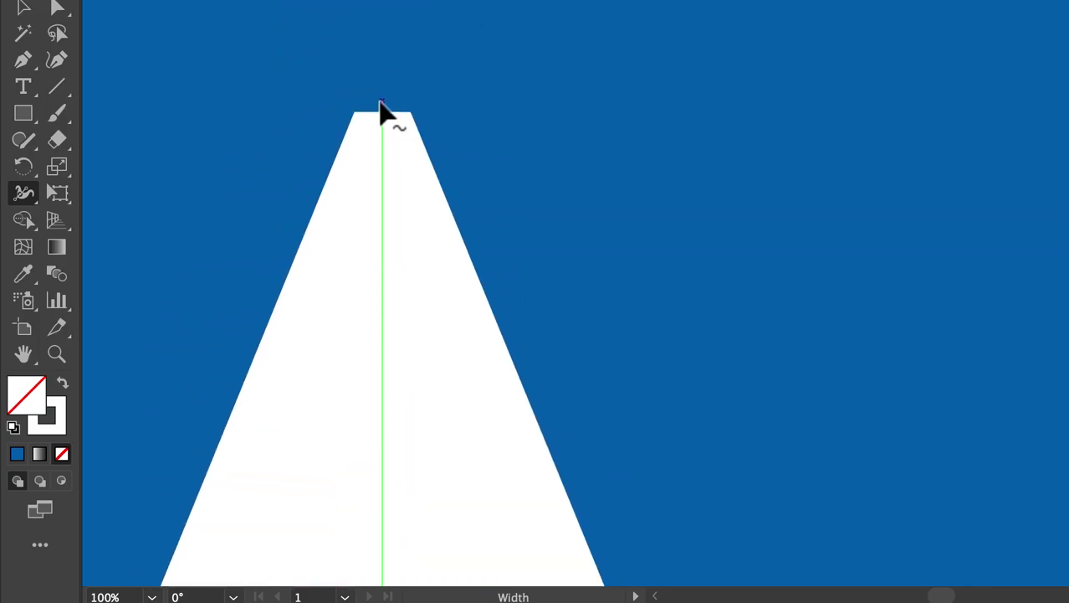
{"action": "left_click_drag", "start_coordinate": [410, 113], "coordinate": [486, 111]}
{"action": "scroll", "coordinate": [436, 251], "scroll_direction": "down", "scroll_amount": 2}
{"action": "scroll", "coordinate": [438, 359], "scroll_direction": "down", "scroll_amount": 2}
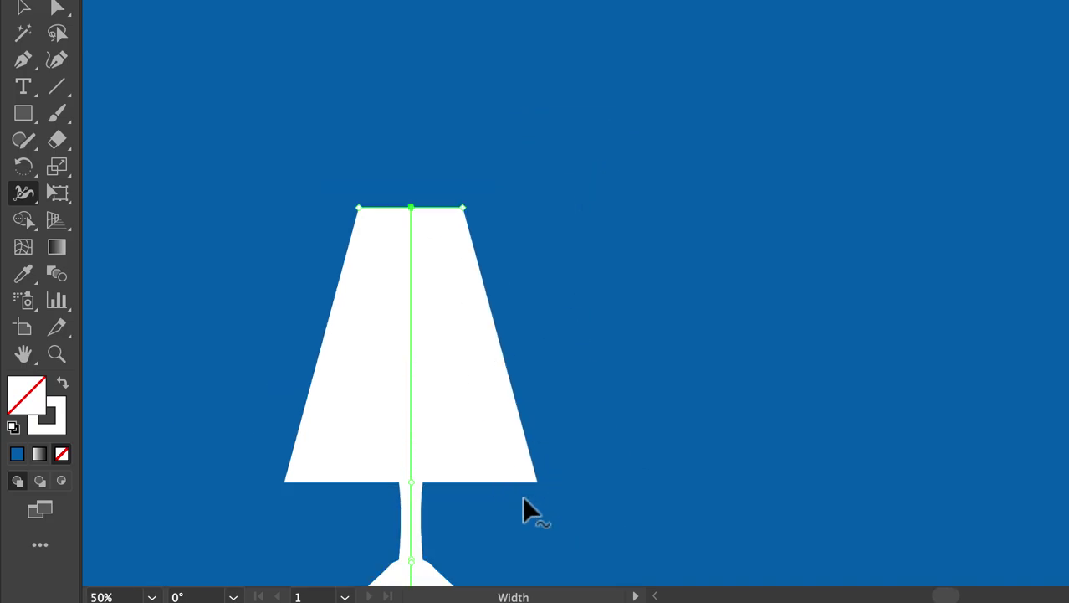
{"action": "left_click_drag", "start_coordinate": [535, 483], "coordinate": [603, 481]}
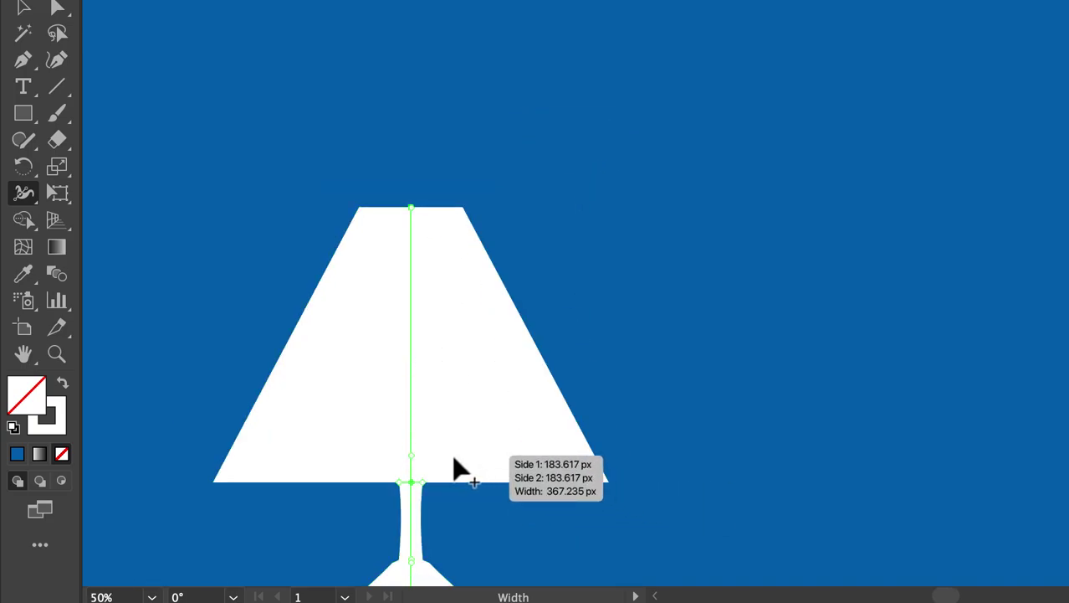
{"action": "scroll", "coordinate": [453, 462], "scroll_direction": "down", "scroll_amount": 4}
{"action": "scroll", "coordinate": [465, 475], "scroll_direction": "up", "scroll_amount": 1}
{"action": "scroll", "coordinate": [456, 468], "scroll_direction": "down", "scroll_amount": 3}
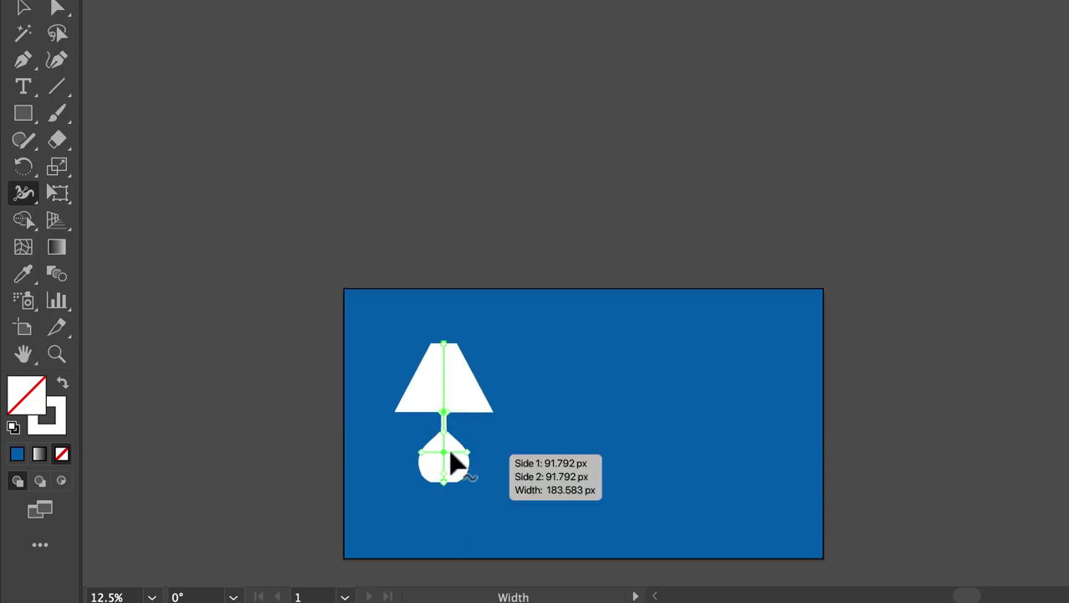
{"action": "scroll", "coordinate": [454, 461], "scroll_direction": "up", "scroll_amount": 2}
{"action": "scroll", "coordinate": [445, 456], "scroll_direction": "up", "scroll_amount": 2}
{"action": "scroll", "coordinate": [445, 456], "scroll_direction": "up", "scroll_amount": 1}
{"action": "scroll", "coordinate": [446, 456], "scroll_direction": "down", "scroll_amount": 2}
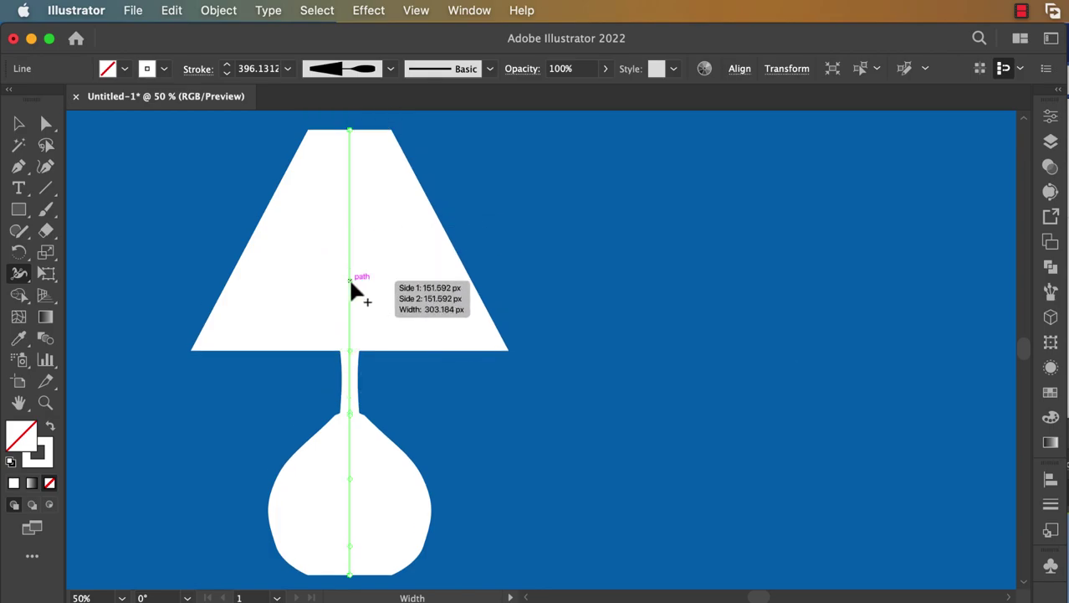
Convert the variable-width lamp stroke into a filled outline with Object > Expand Appearance
{"action": "left_click", "coordinate": [220, 12]}
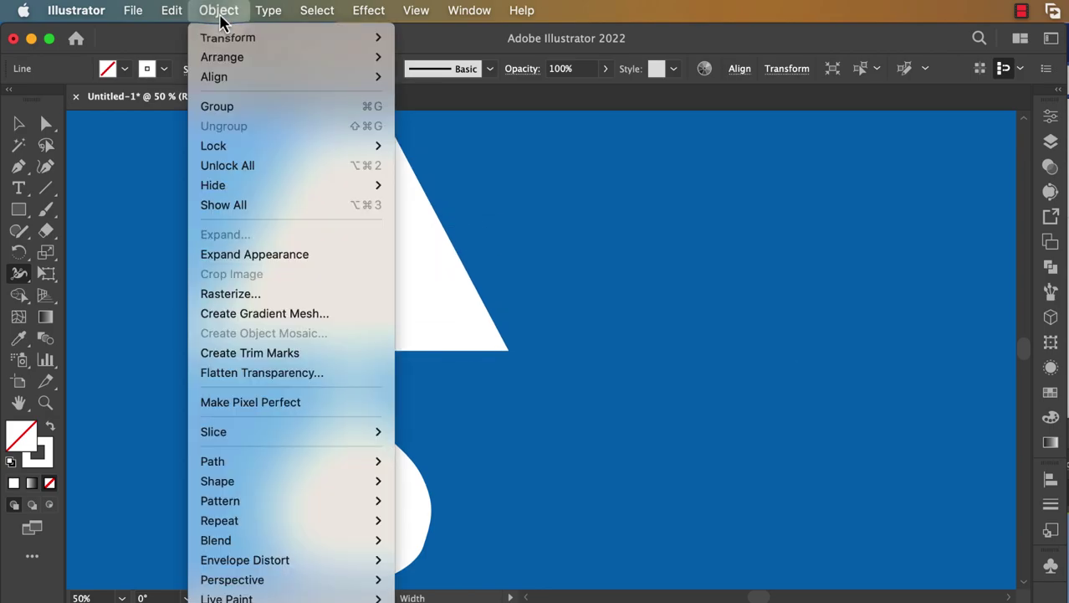
{"action": "left_click", "coordinate": [268, 256]}
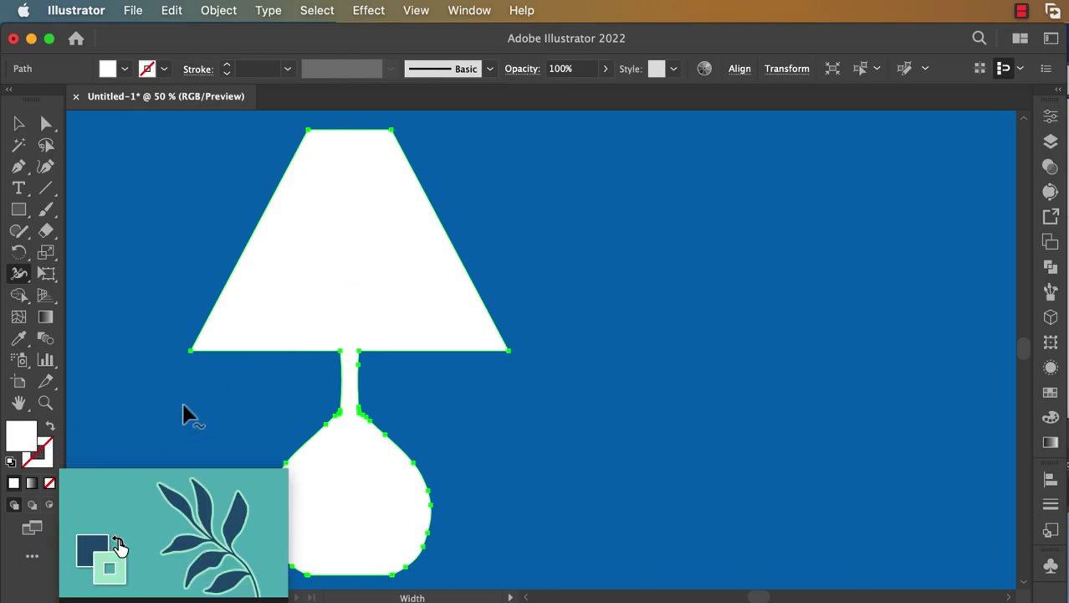
Round the lampshade's top-left, bottom-left and bottom-right corners using live corner widgets
{"action": "left_click", "coordinate": [46, 123]}
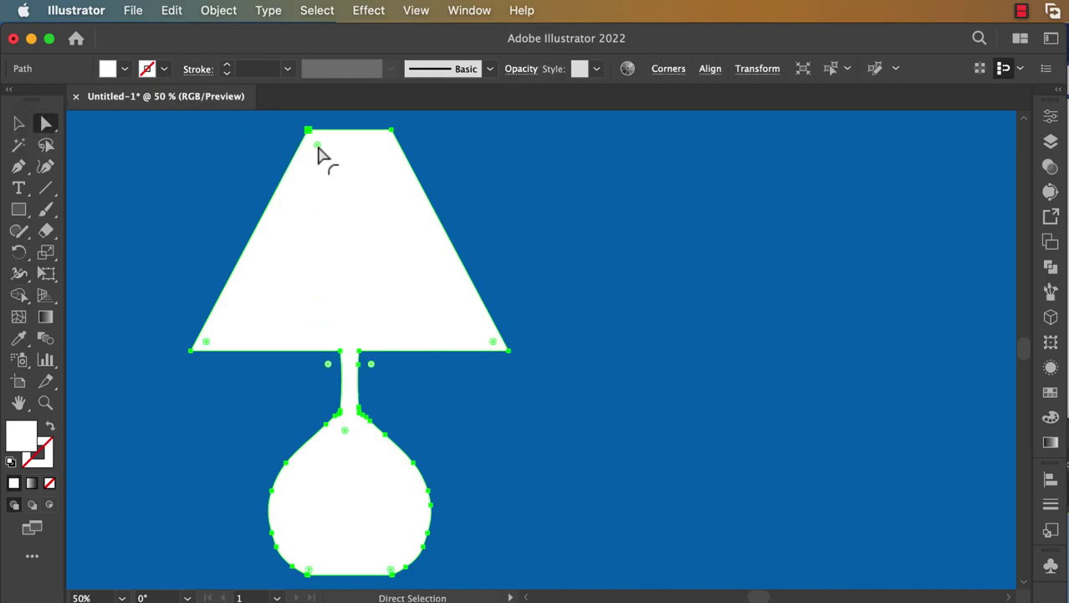
{"action": "left_click_drag", "start_coordinate": [318, 149], "coordinate": [328, 162]}
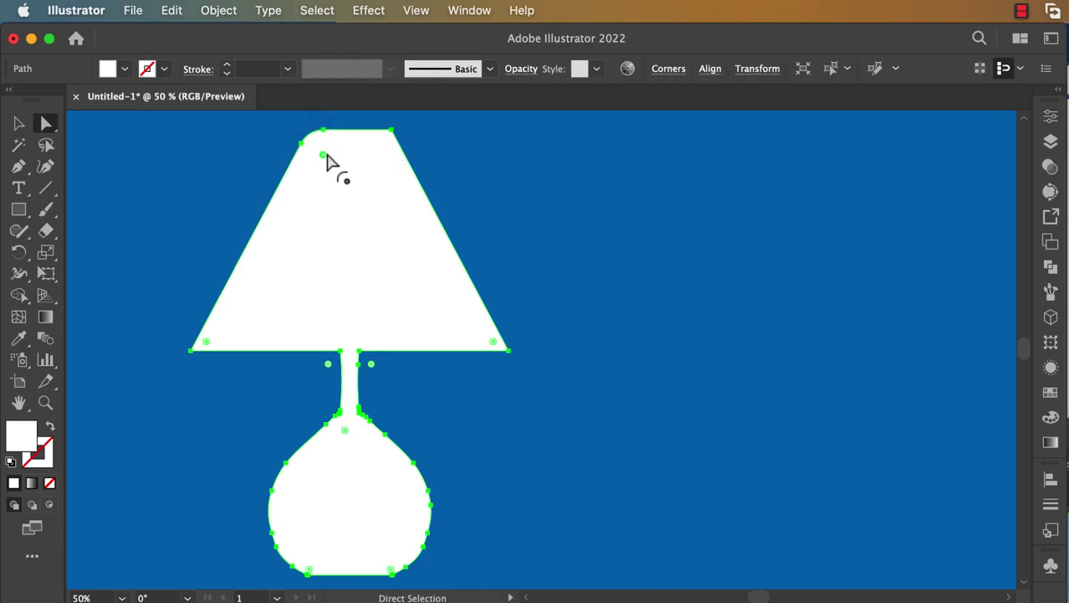
{"action": "left_click", "coordinate": [390, 131]}
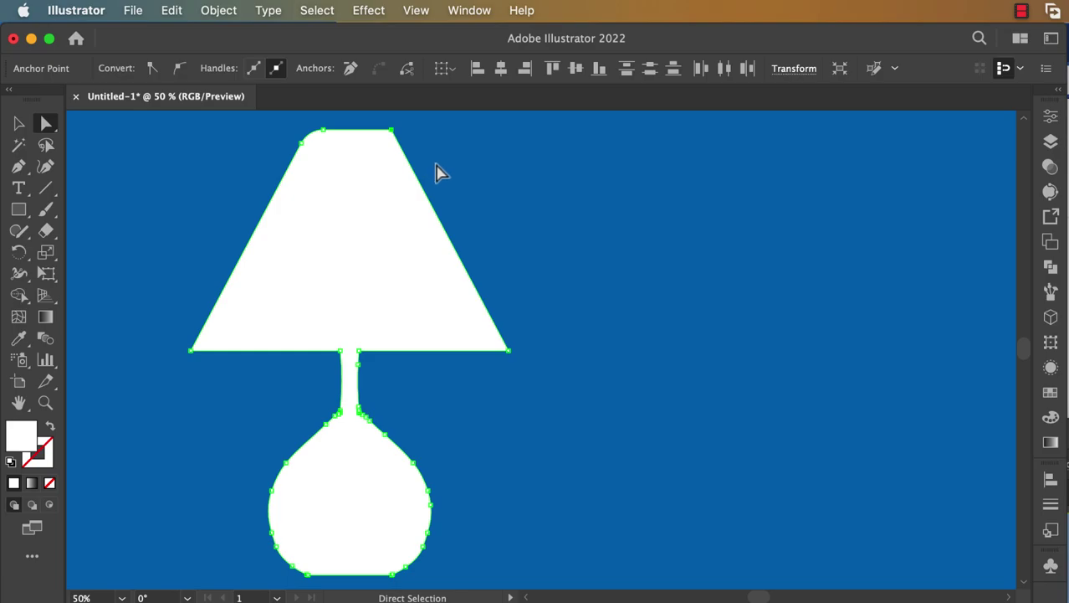
{"action": "left_click", "coordinate": [192, 351]}
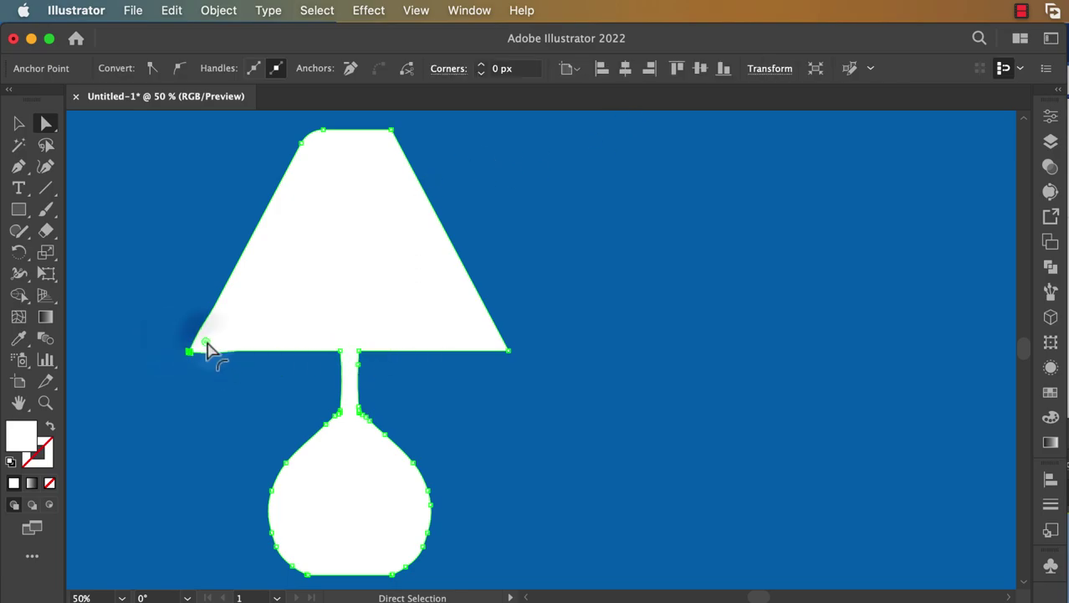
{"action": "mouse_move", "coordinate": [206, 342]}
{"action": "left_mouse_down"}
{"action": "mouse_move", "coordinate": [216, 338]}
{"action": "mouse_move", "coordinate": [200, 347]}
{"action": "left_mouse_up"}
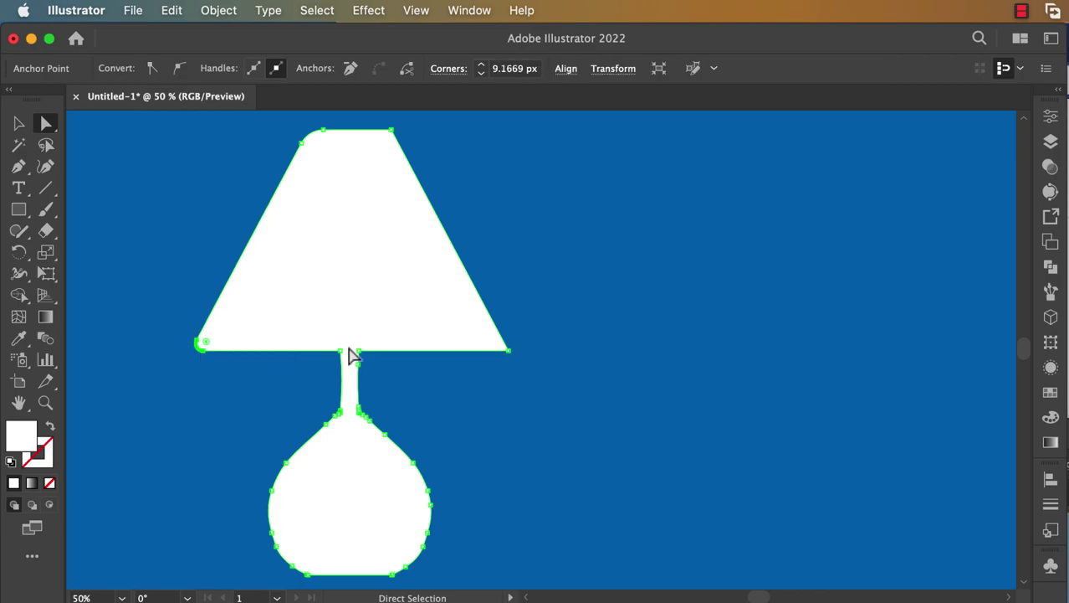
{"action": "left_click", "coordinate": [507, 351]}
{"action": "left_click_drag", "start_coordinate": [494, 351], "coordinate": [479, 342]}
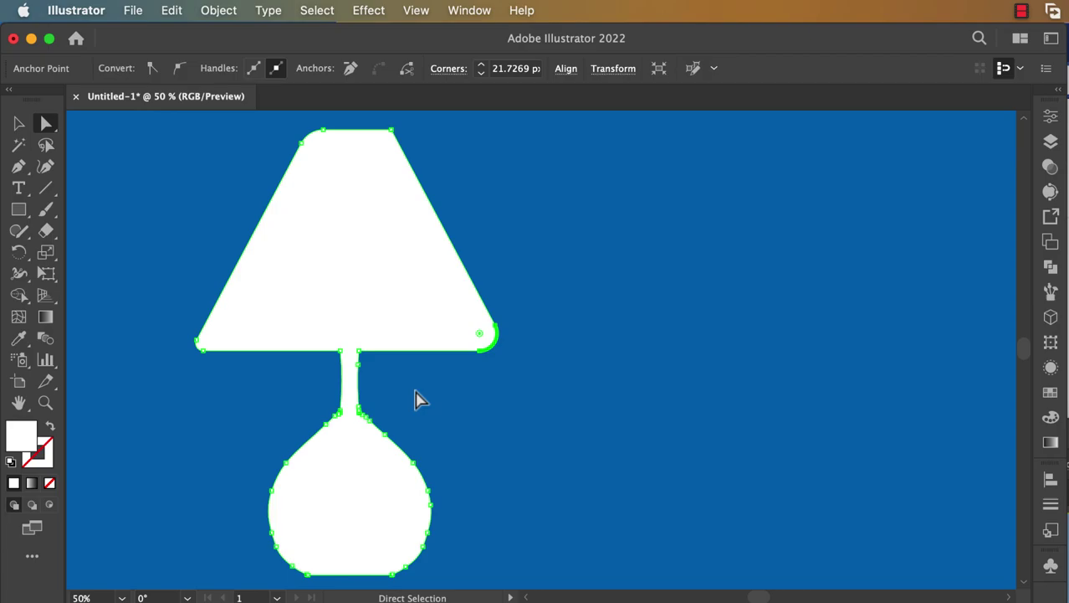
Switch back to the Selection tool and select the whole lamp shape
{"action": "left_click", "coordinate": [18, 123]}
{"action": "left_click", "coordinate": [549, 289]}
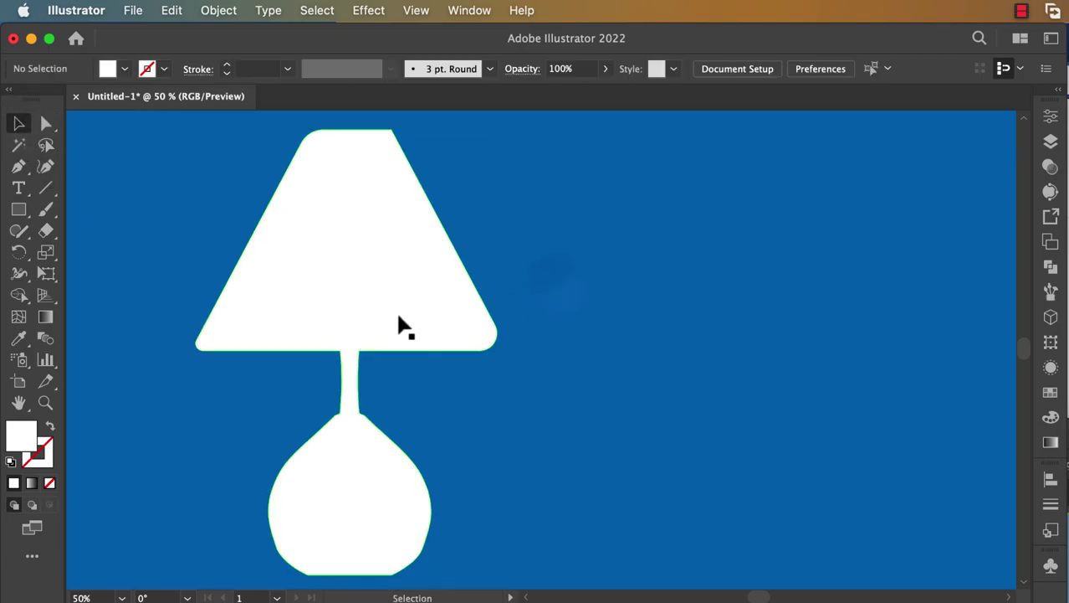
{"action": "left_click", "coordinate": [405, 318]}
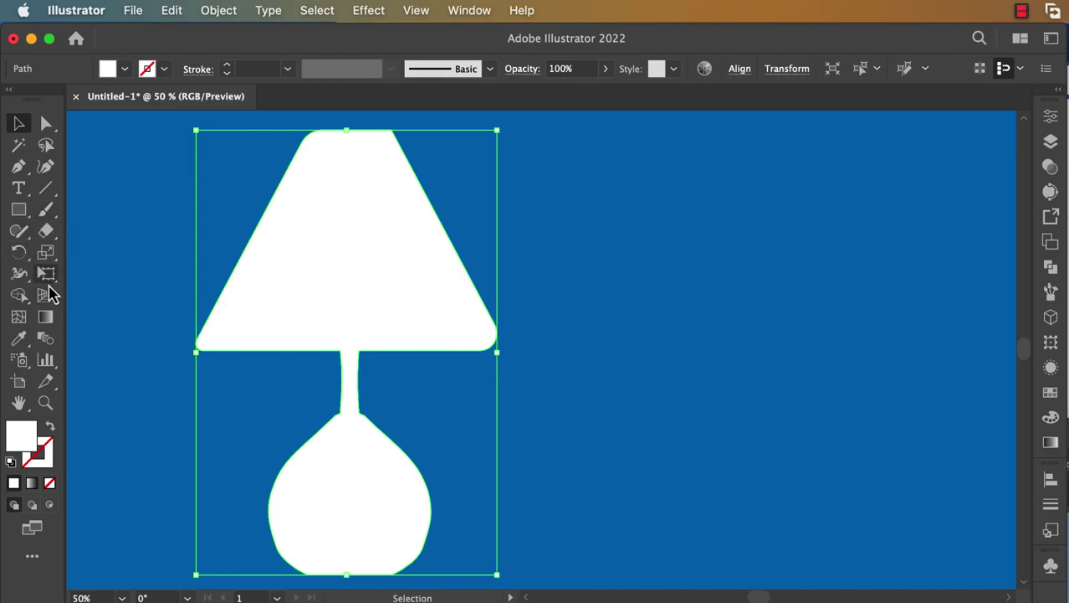
Apply a linear gradient to the lamp and make its end stop dark grey
{"action": "left_click", "coordinate": [46, 317]}
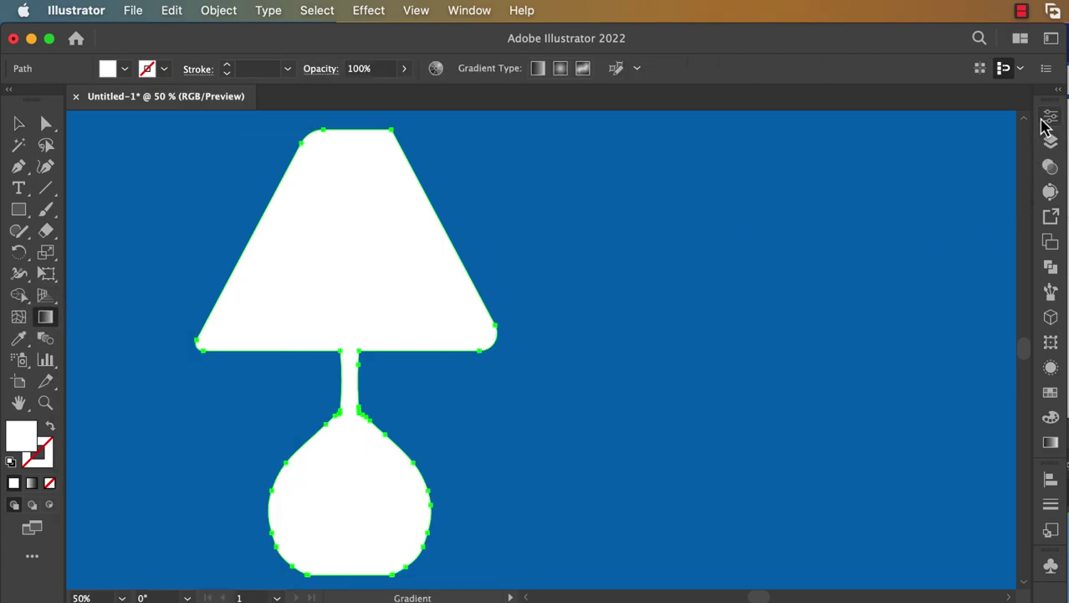
{"action": "left_click", "coordinate": [1051, 445]}
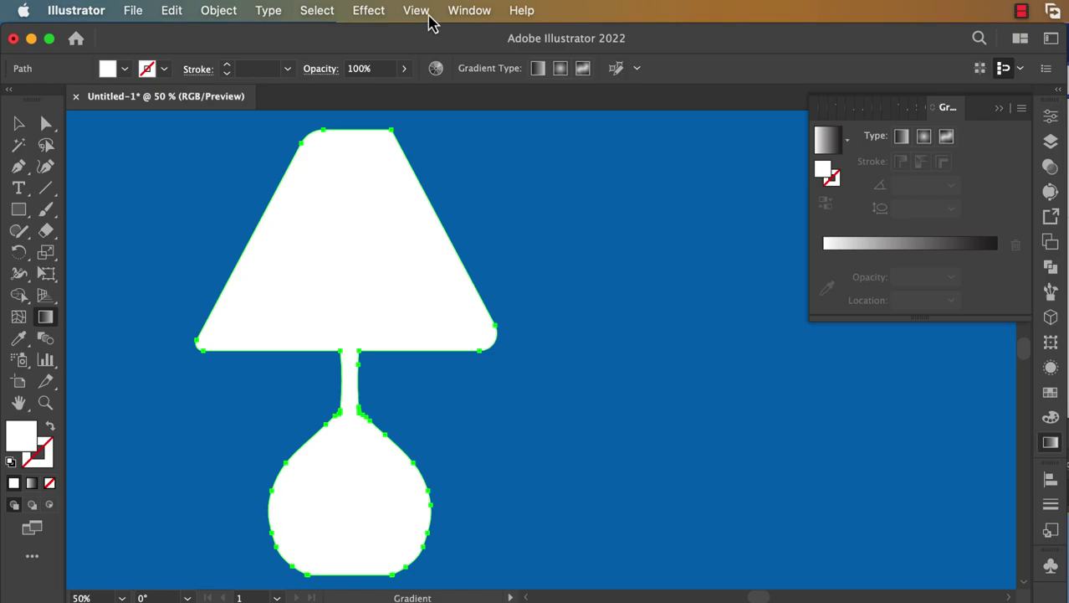
{"action": "left_click", "coordinate": [459, 10]}
{"action": "left_click", "coordinate": [789, 416]}
{"action": "left_click", "coordinate": [901, 137]}
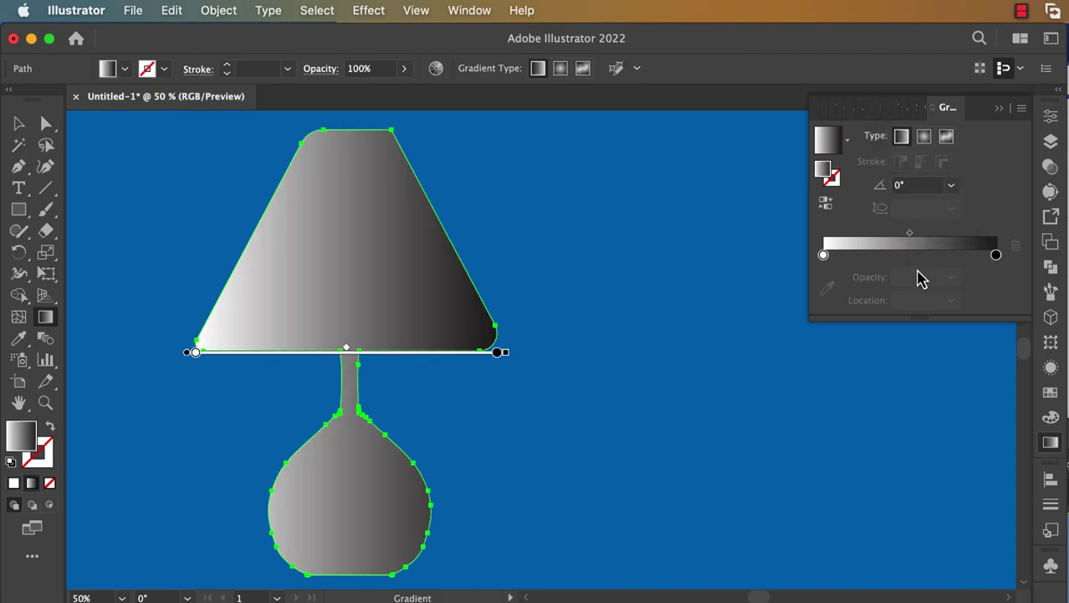
{"action": "left_click", "coordinate": [996, 255]}
{"action": "double_click", "coordinate": [995, 256]}
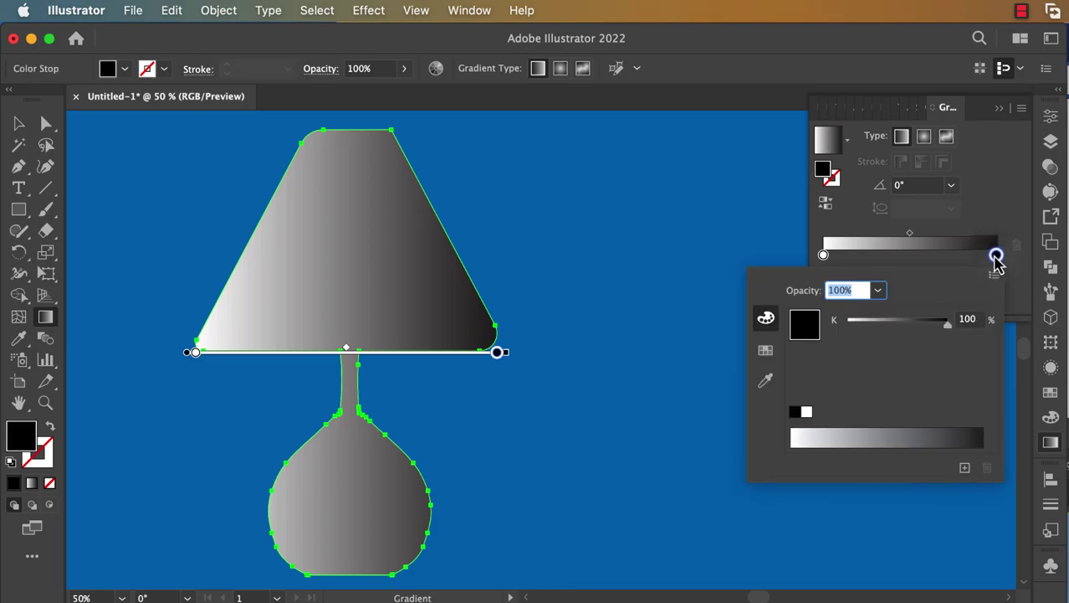
{"action": "left_click", "coordinate": [766, 350]}
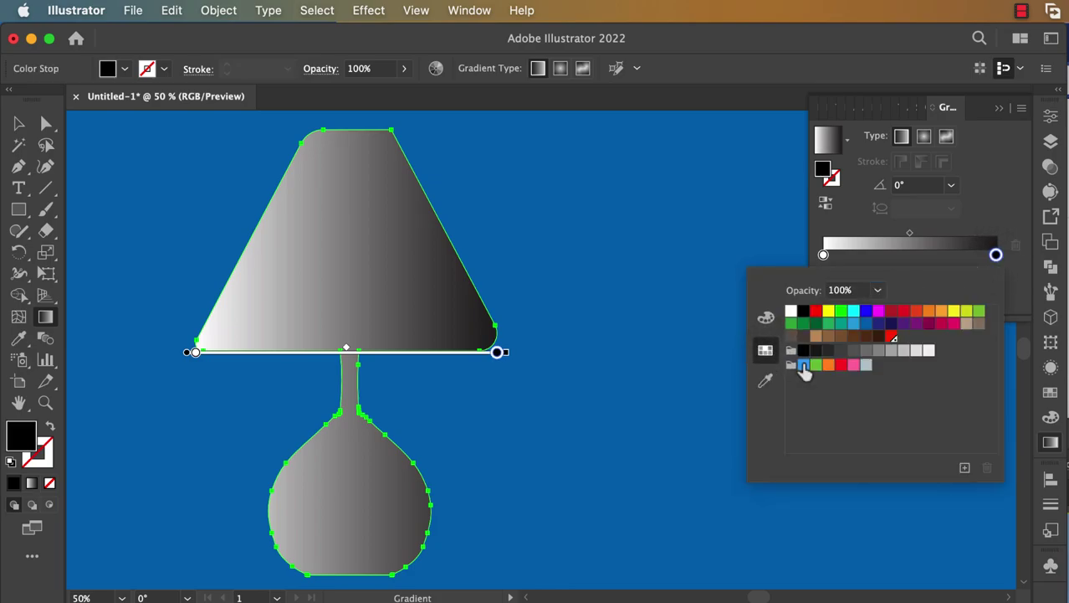
{"action": "left_click", "coordinate": [829, 351]}
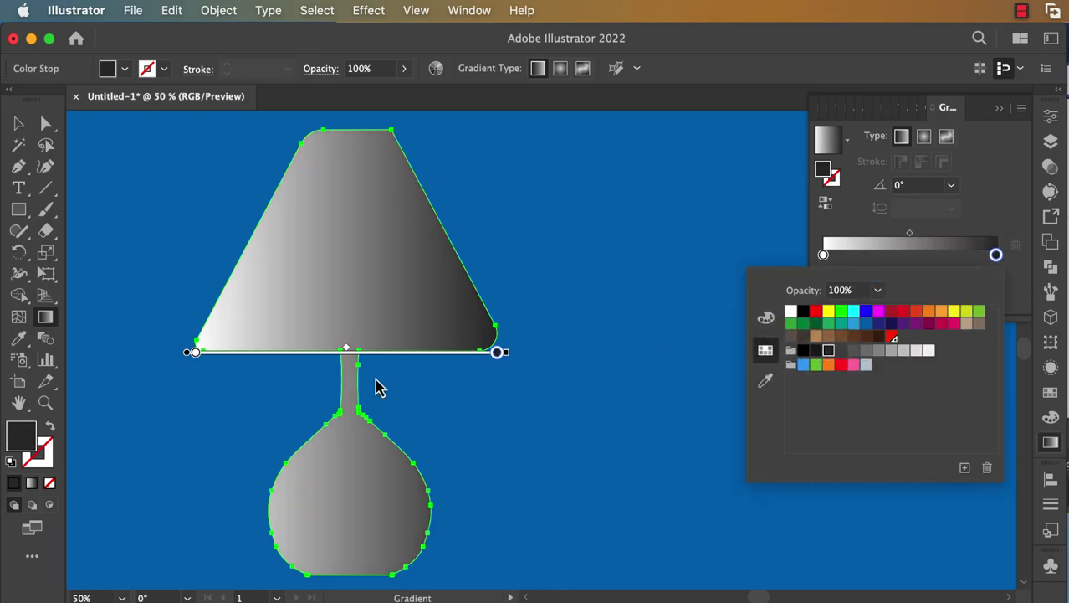
{"action": "left_click", "coordinate": [914, 260]}
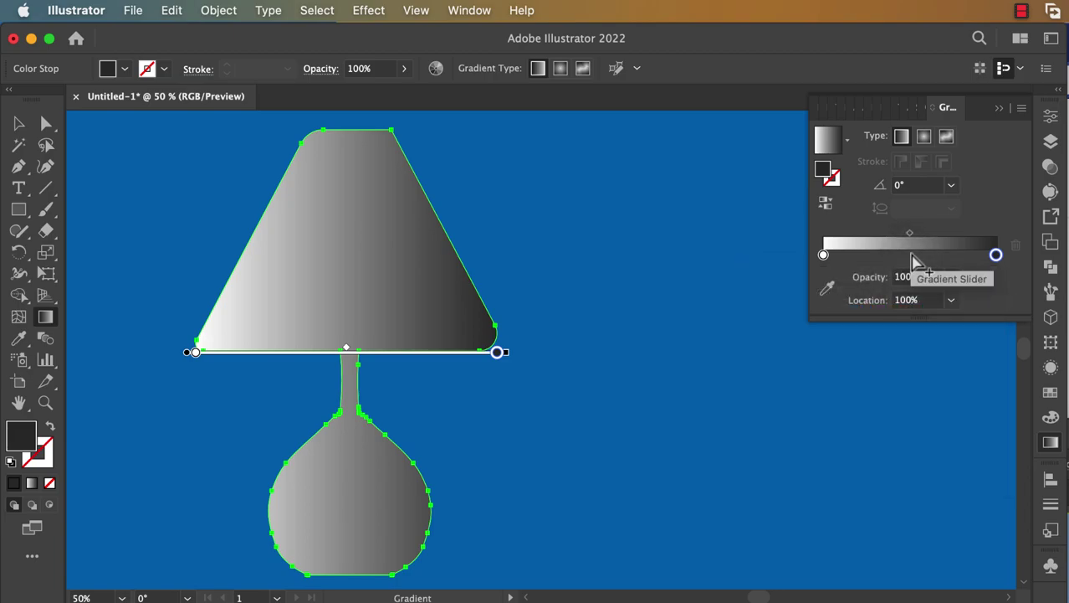
Add a white middle stop at 27.2576%, shift the midpoint left, and angle the gradient at -12.9074°
{"action": "left_click", "coordinate": [911, 255]}
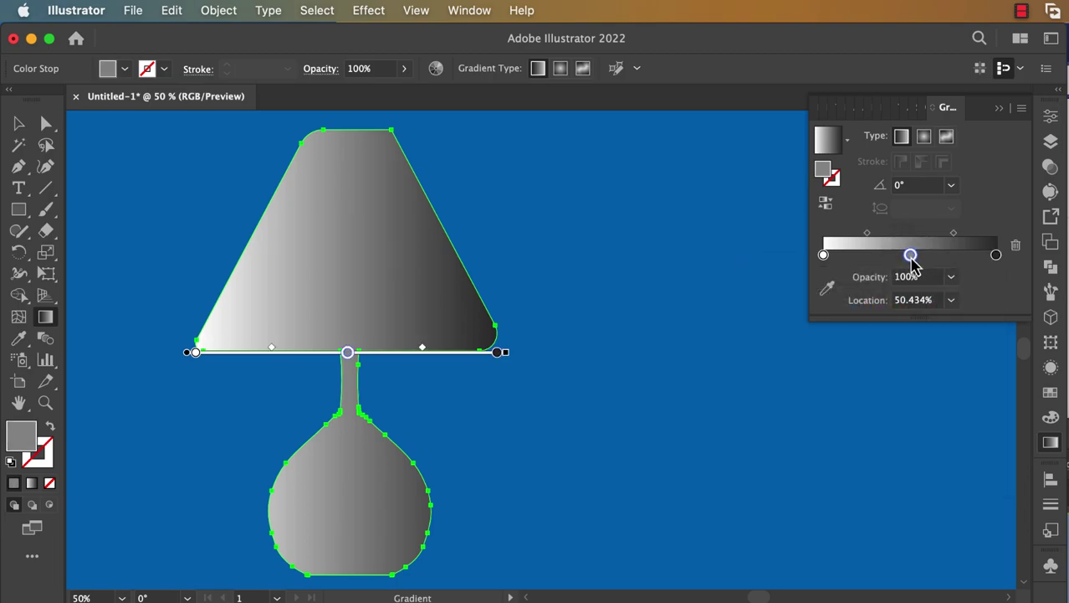
{"action": "left_click_drag", "start_coordinate": [867, 234], "coordinate": [923, 255]}
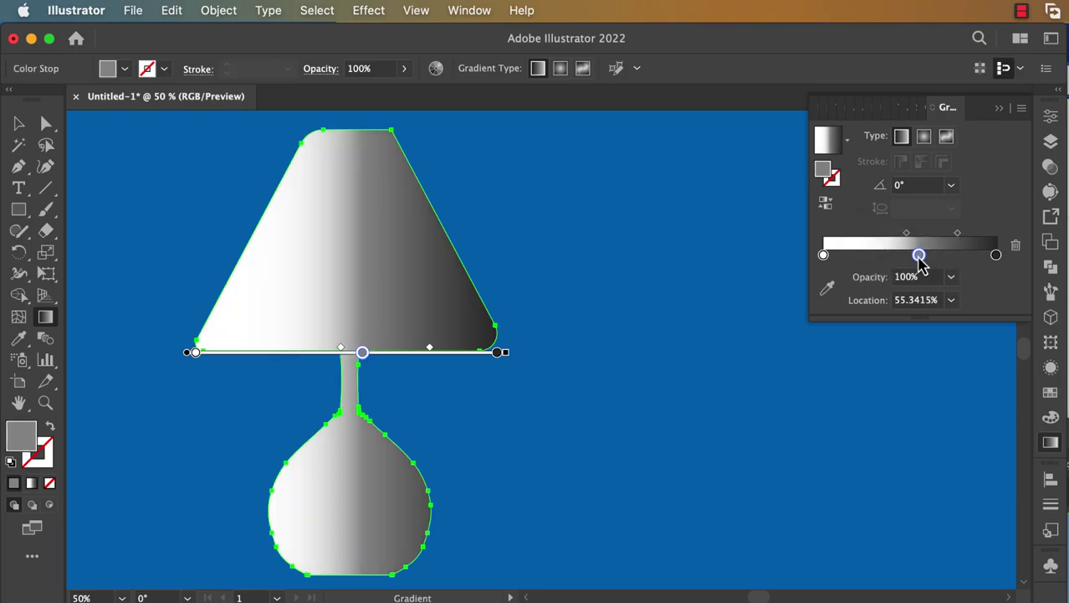
{"action": "left_click_drag", "start_coordinate": [921, 258], "coordinate": [926, 257]}
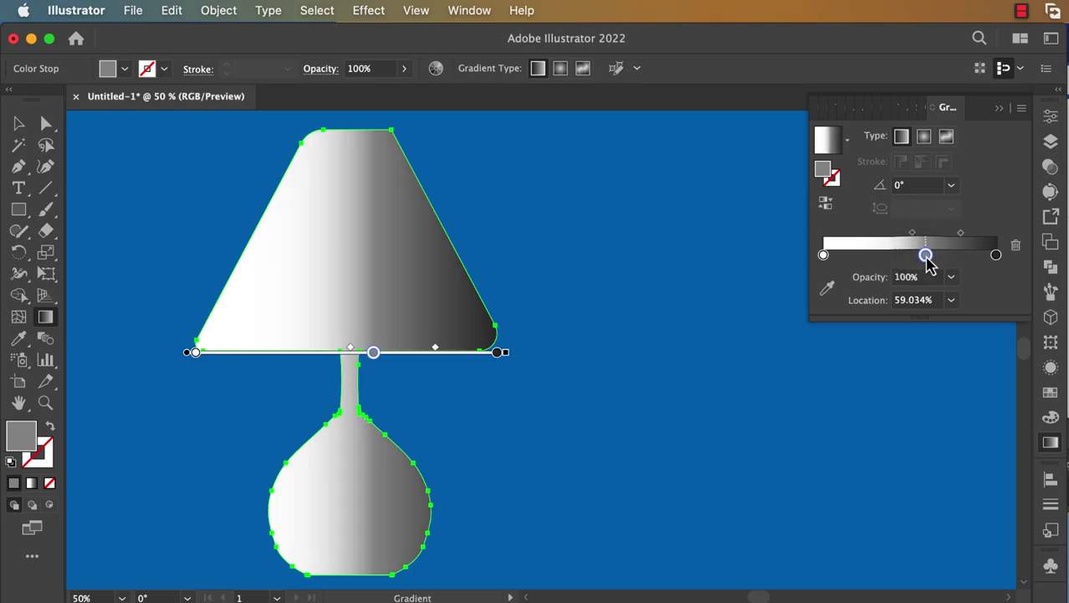
{"action": "double_click", "coordinate": [926, 257]}
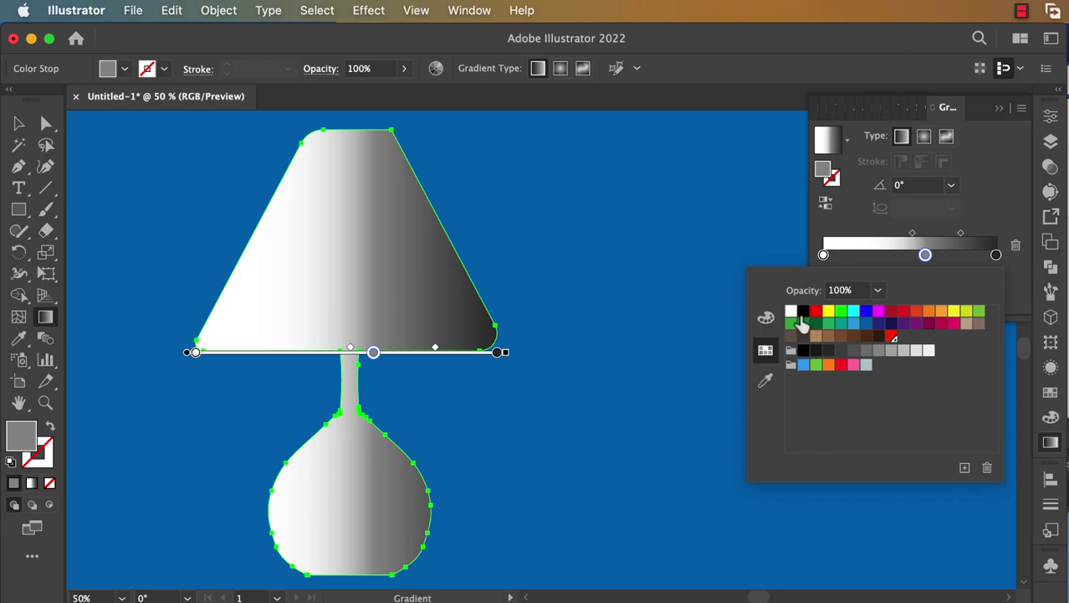
{"action": "left_click", "coordinate": [792, 313]}
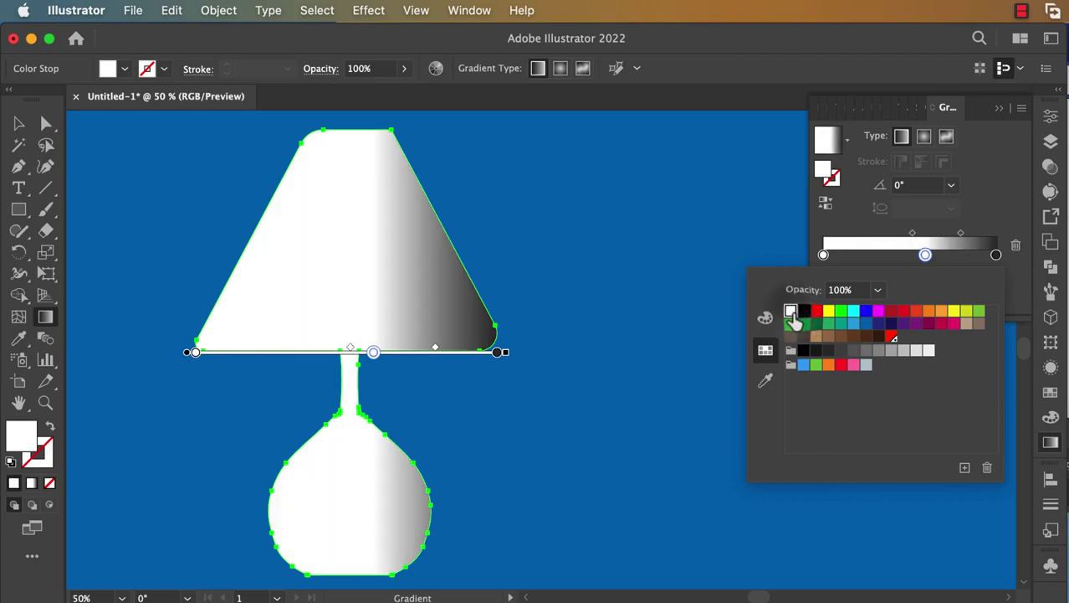
{"action": "left_click", "coordinate": [961, 235]}
{"action": "left_click_drag", "start_coordinate": [960, 237], "coordinate": [946, 238]}
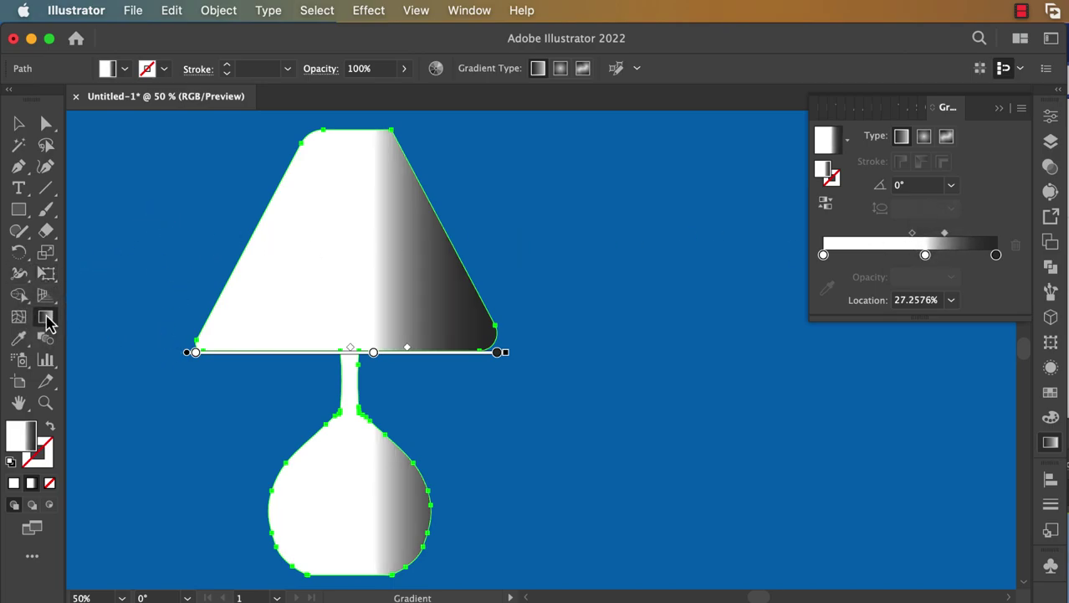
{"action": "mouse_move", "coordinate": [139, 439]}
{"action": "left_mouse_down"}
{"action": "mouse_move", "coordinate": [568, 232]}
{"action": "mouse_move", "coordinate": [581, 392]}
{"action": "left_mouse_up"}
{"action": "left_click_drag", "start_coordinate": [144, 186], "coordinate": [533, 286]}
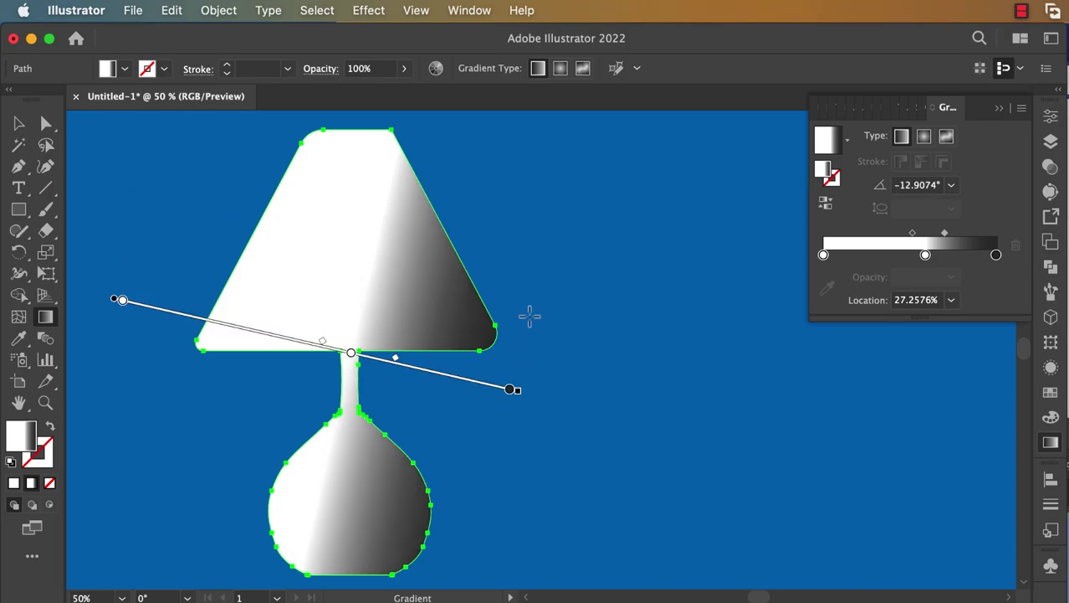
Fit the artboard in view and move the lamp to the centre of the artboard
{"action": "left_click", "coordinate": [999, 107]}
{"action": "key", "text": "super+0"}
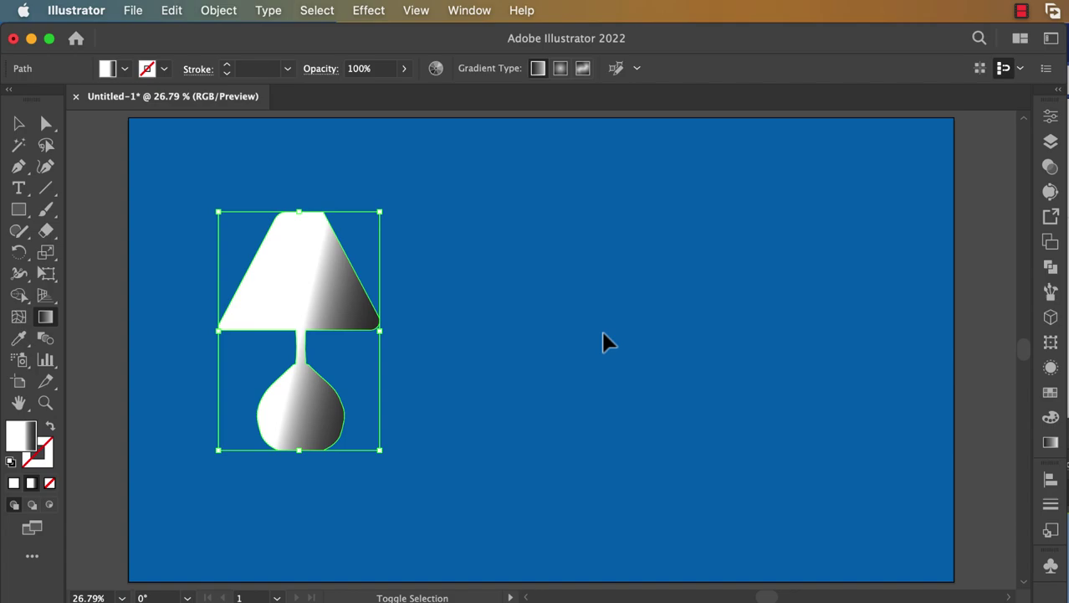
{"action": "left_click", "coordinate": [18, 124]}
{"action": "left_click_drag", "start_coordinate": [318, 288], "coordinate": [609, 289]}
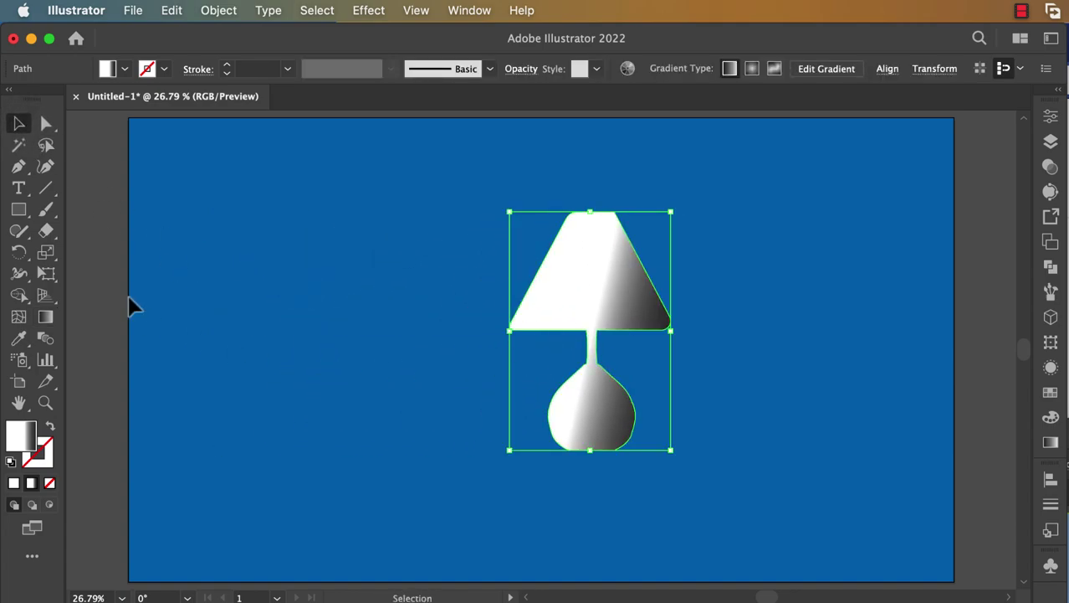
Draw a line slanting down-left beneath the lampshade with a white 0.75 pt stroke
{"action": "left_click", "coordinate": [47, 191]}
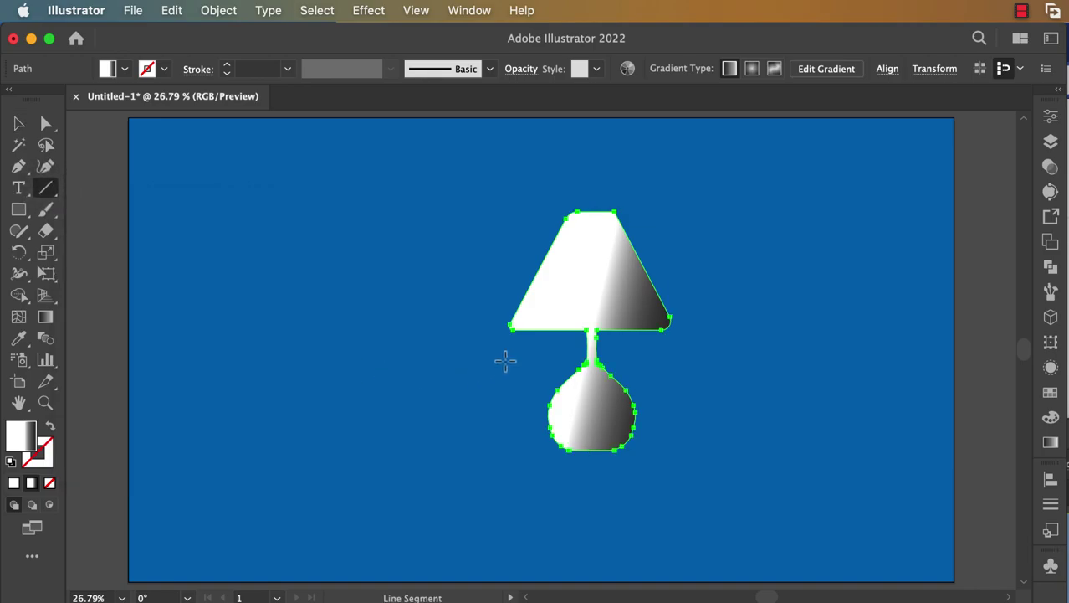
{"action": "left_click_drag", "start_coordinate": [505, 337], "coordinate": [393, 532]}
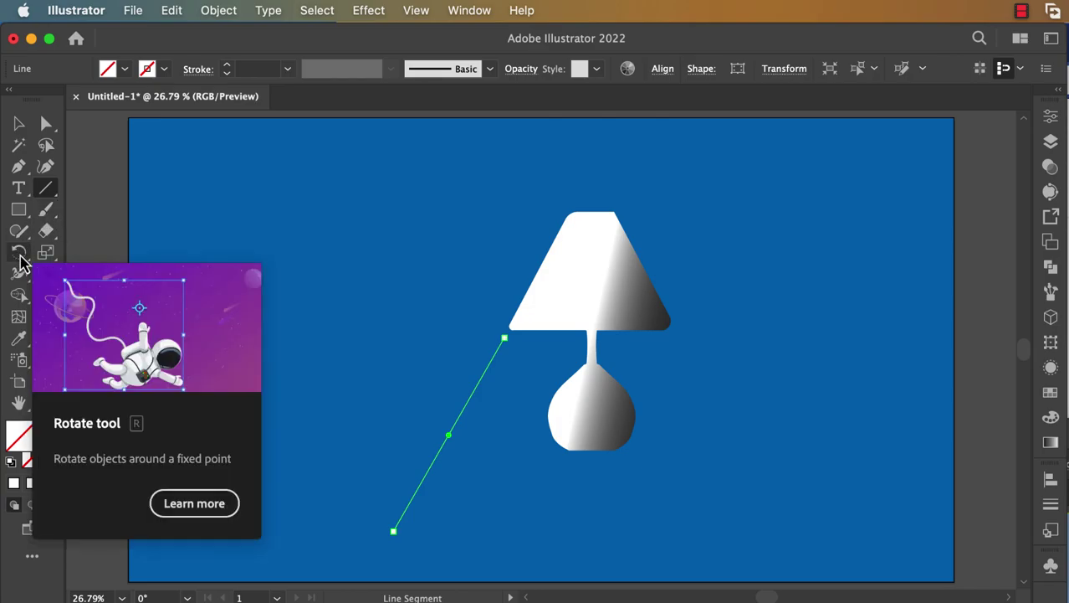
{"action": "left_click", "coordinate": [228, 67]}
{"action": "left_click", "coordinate": [227, 65]}
{"action": "left_click", "coordinate": [226, 65]}
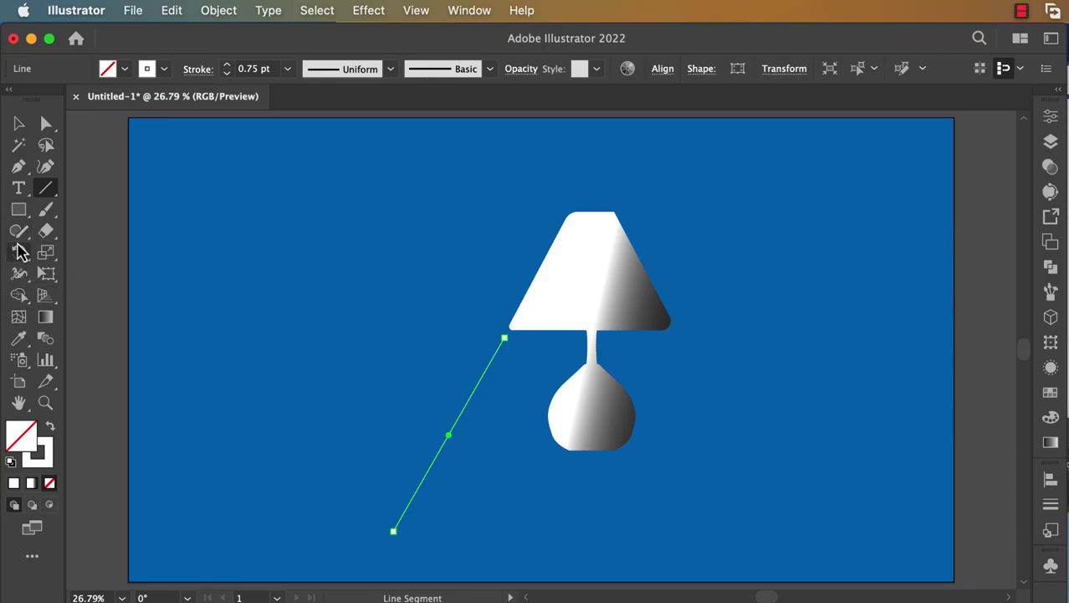
Make a mirrored copy of the line across the vertical axis with the Reflect Tool
{"action": "left_click_drag", "start_coordinate": [18, 249], "coordinate": [72, 276]}
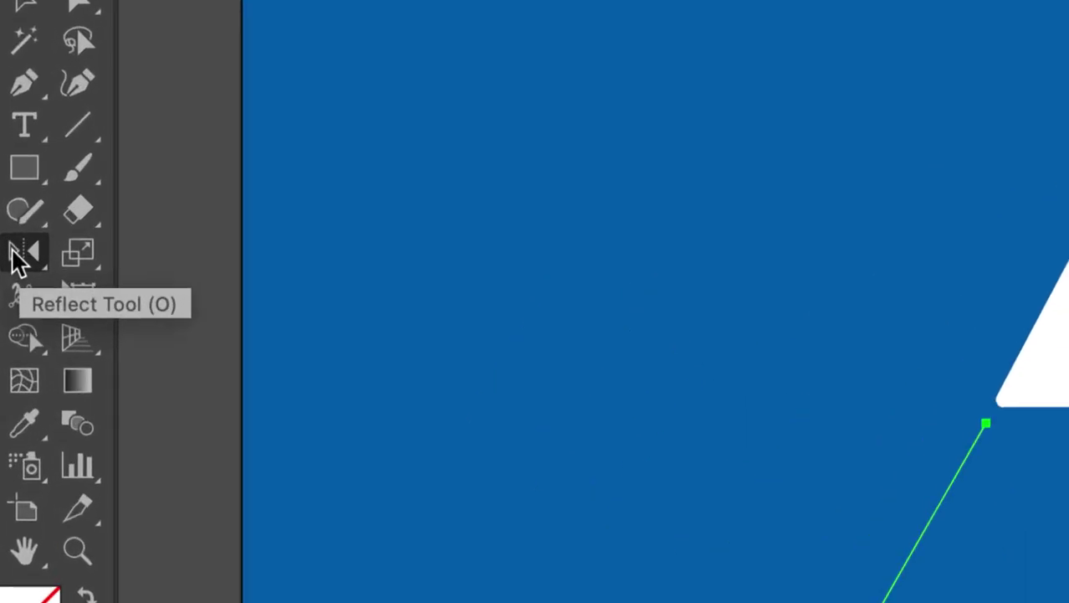
{"action": "left_click_drag", "start_coordinate": [13, 255], "coordinate": [163, 255]}
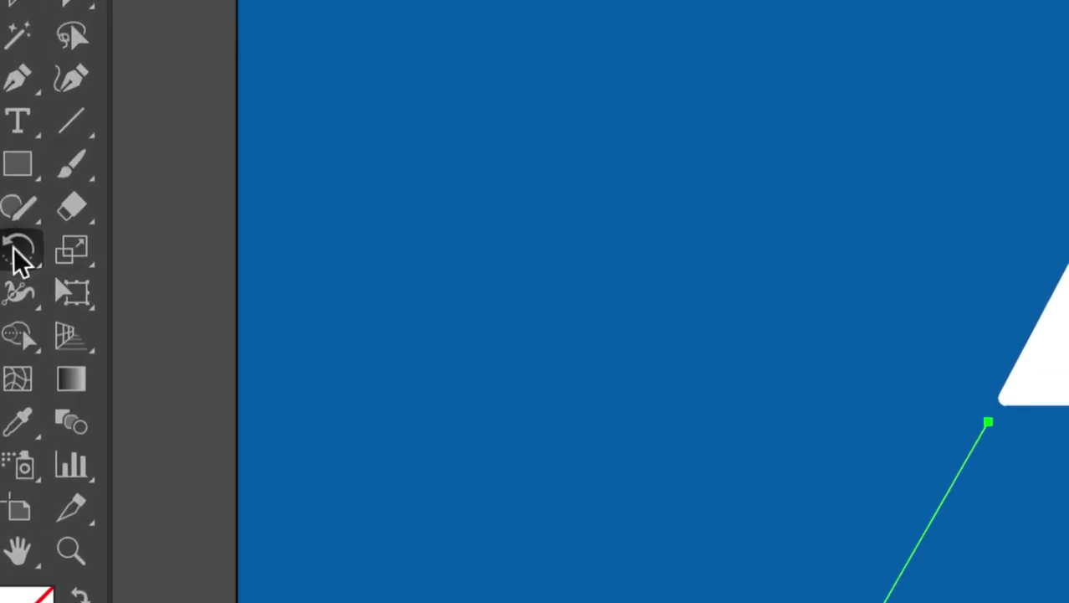
{"action": "left_click_drag", "start_coordinate": [17, 251], "coordinate": [70, 282]}
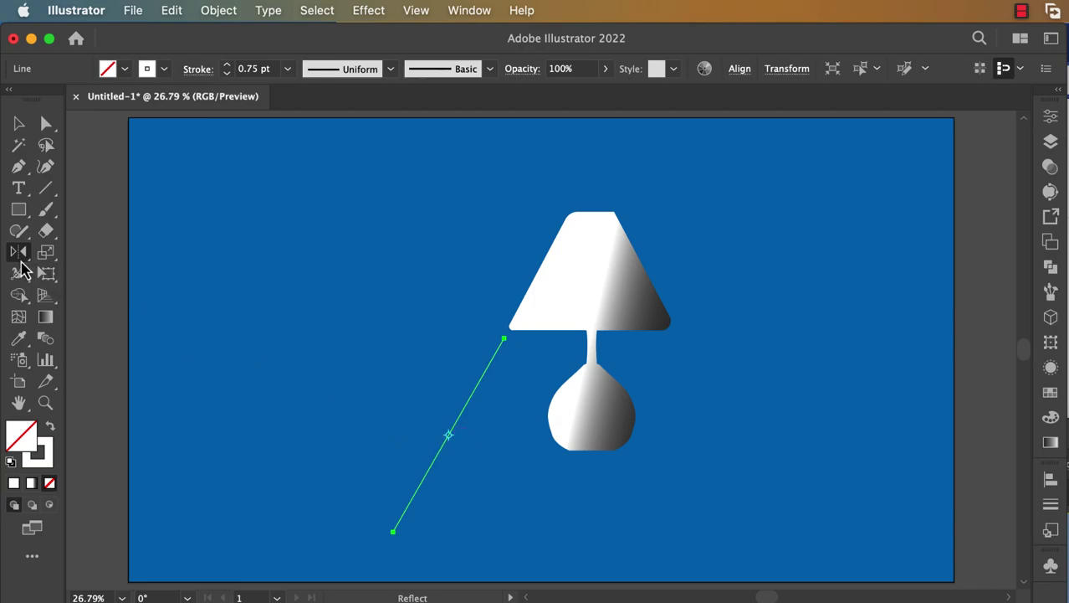
{"action": "double_click", "coordinate": [21, 258]}
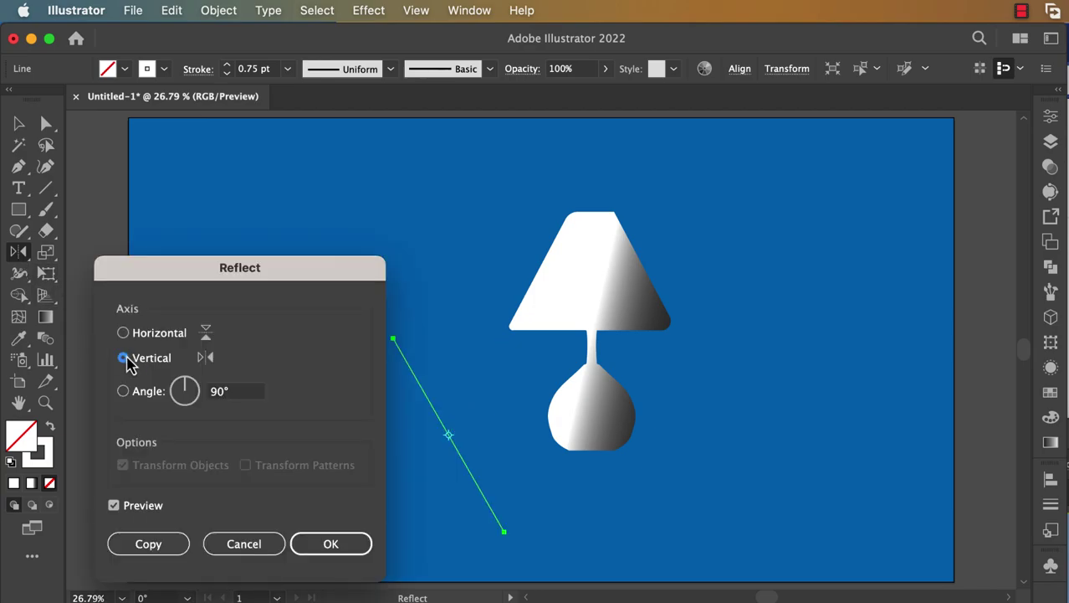
{"action": "left_click", "coordinate": [152, 545]}
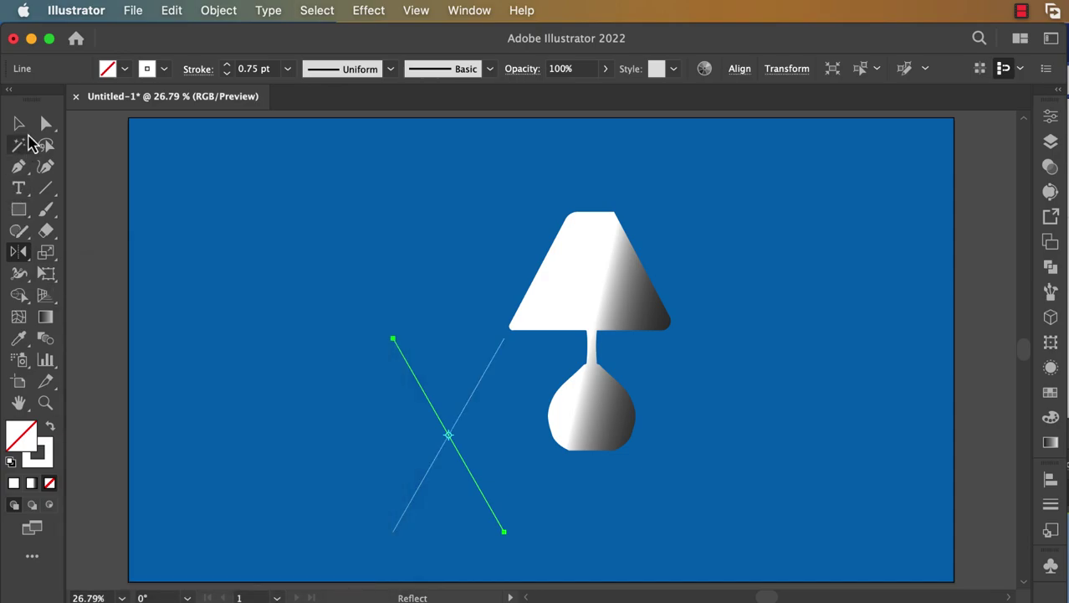
Move the mirrored line to the lamp's right edge and nudge both lines up against the shade
{"action": "left_click", "coordinate": [19, 124]}
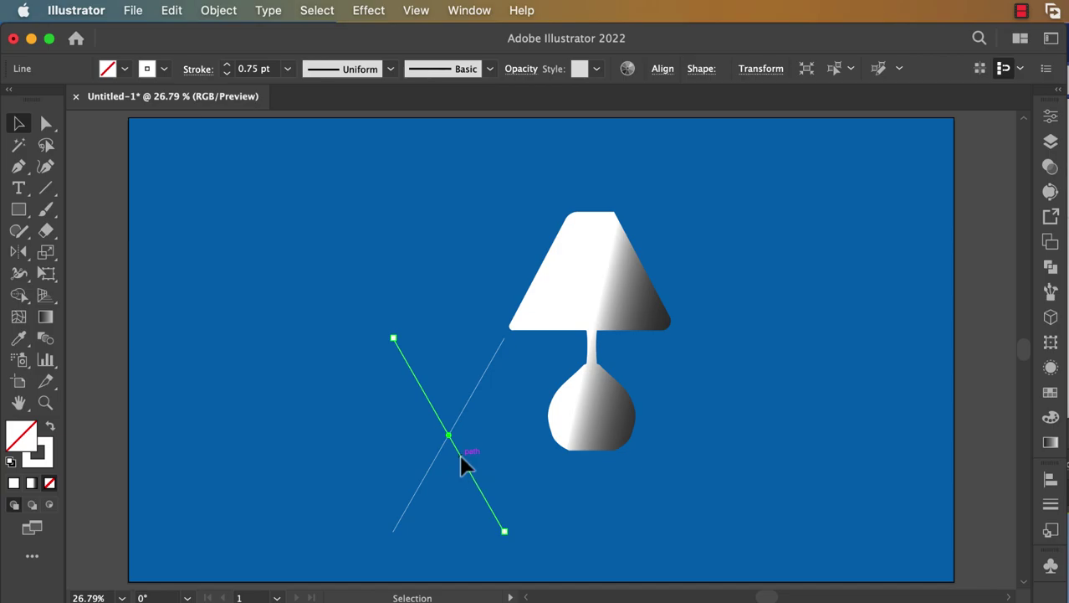
{"action": "left_click_drag", "start_coordinate": [461, 459], "coordinate": [737, 460]}
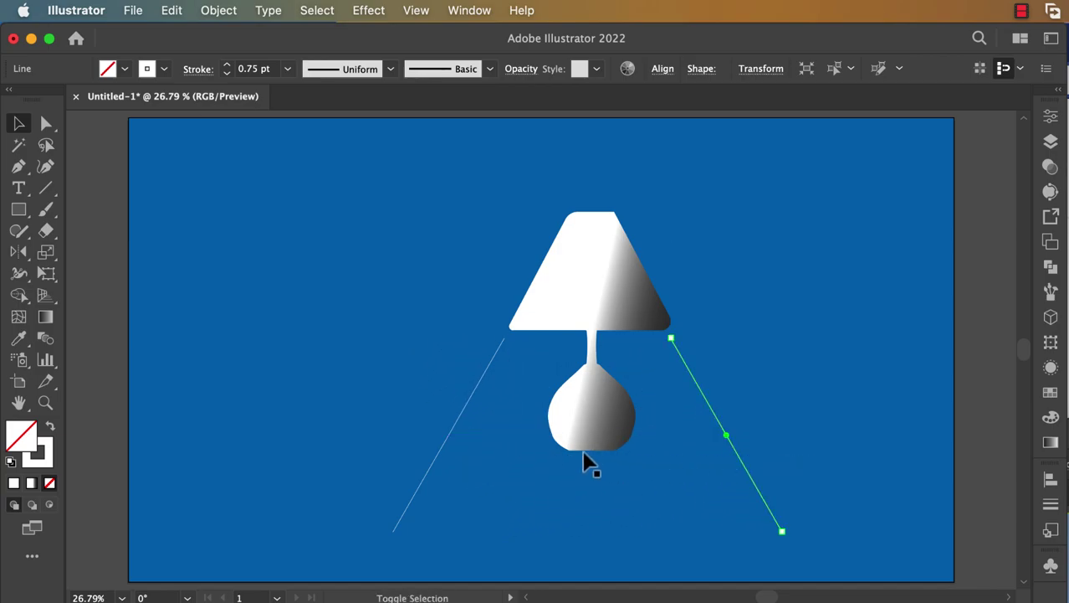
{"action": "left_click", "coordinate": [466, 405], "text": "shift"}
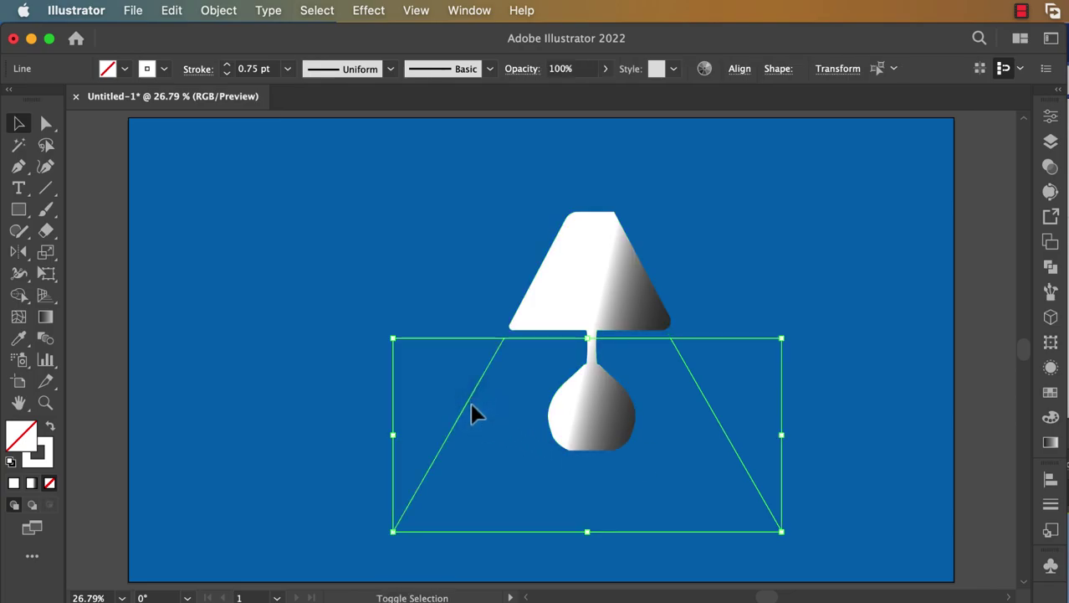
{"action": "key", "text": "Up"}
{"action": "key", "text": "Up"}
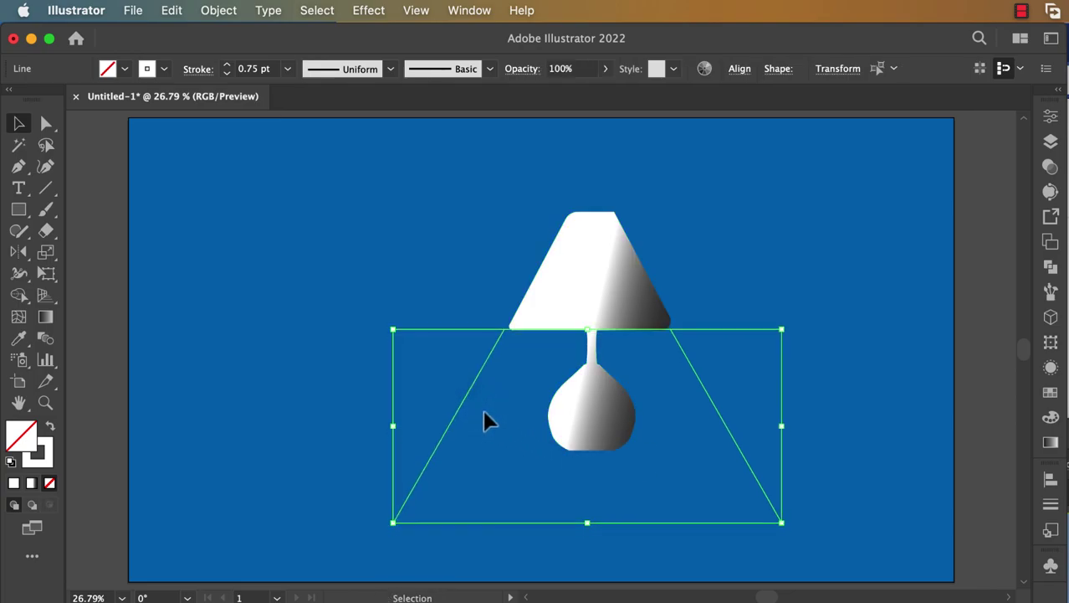
{"action": "left_click_drag", "start_coordinate": [706, 398], "coordinate": [706, 391]}
Blend the two lines into a fan using Specified Distance spacing of 4 px
{"action": "left_click", "coordinate": [783, 369]}
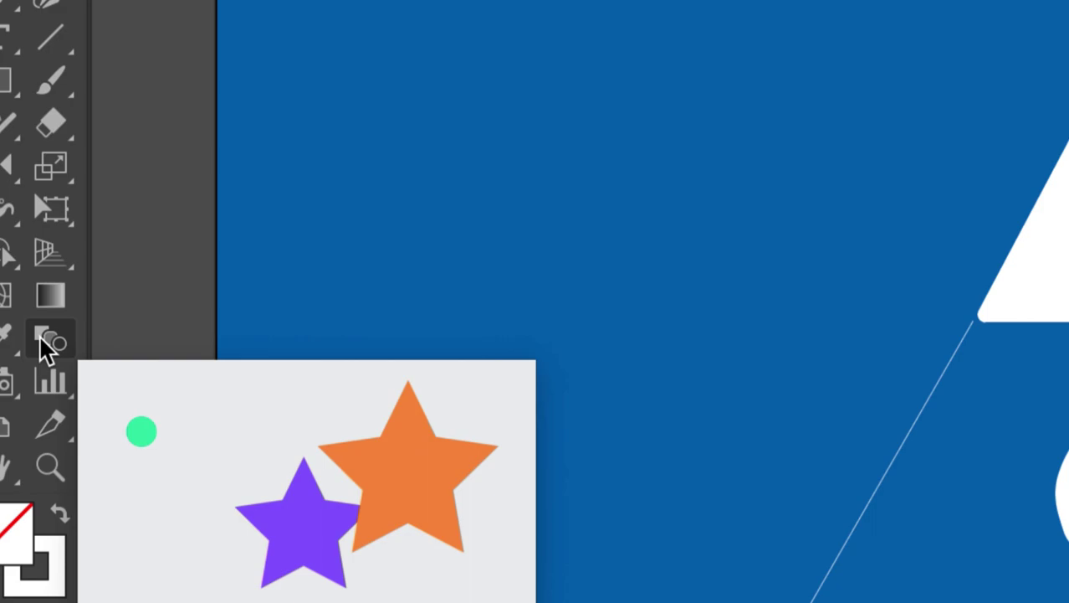
{"action": "left_click", "coordinate": [48, 345]}
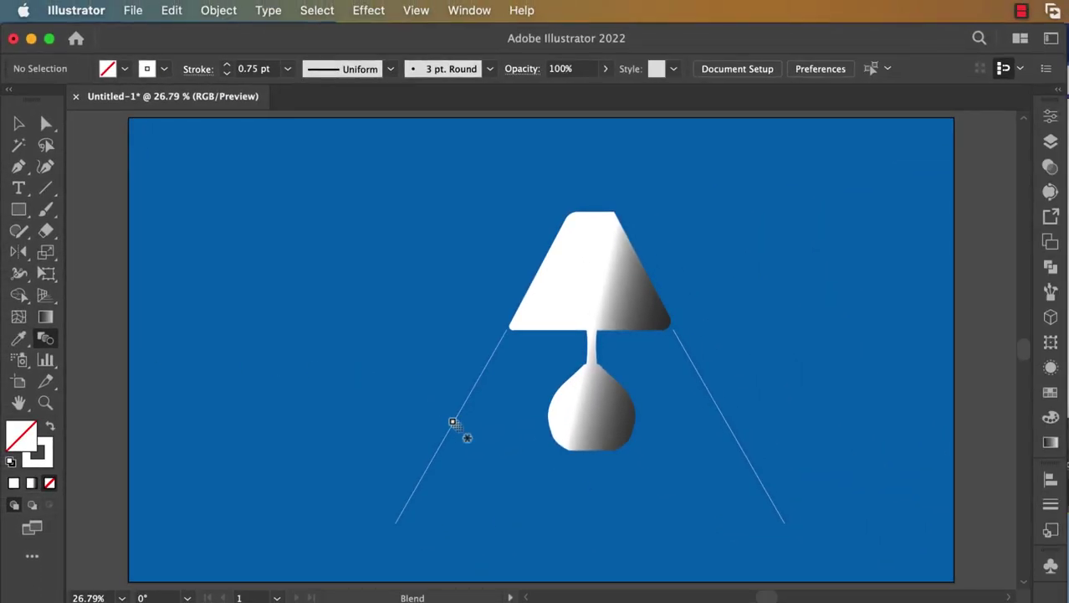
{"action": "left_click", "coordinate": [725, 416]}
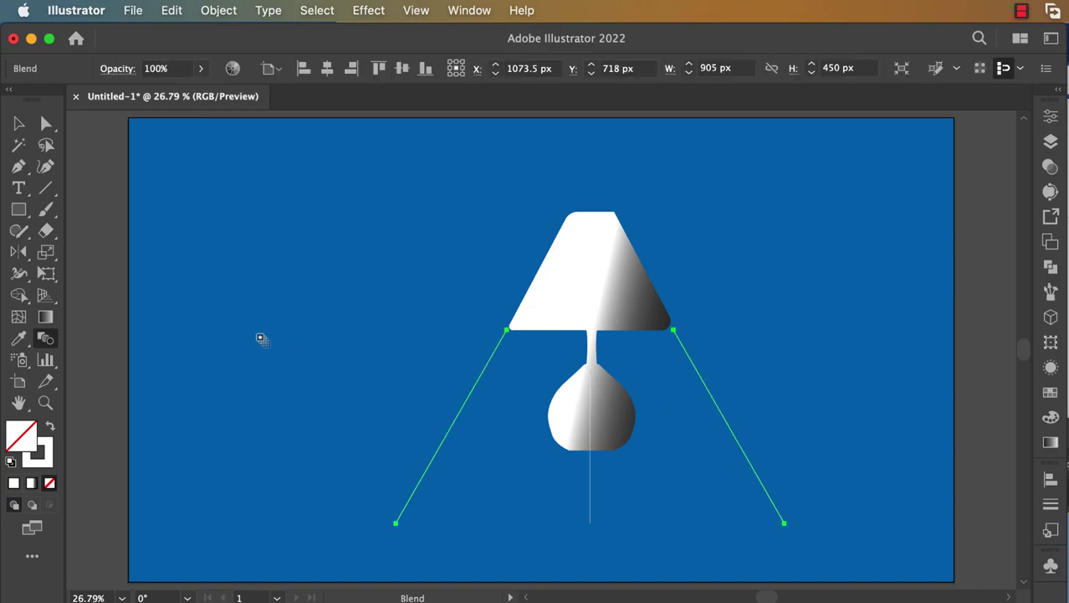
{"action": "double_click", "coordinate": [48, 345]}
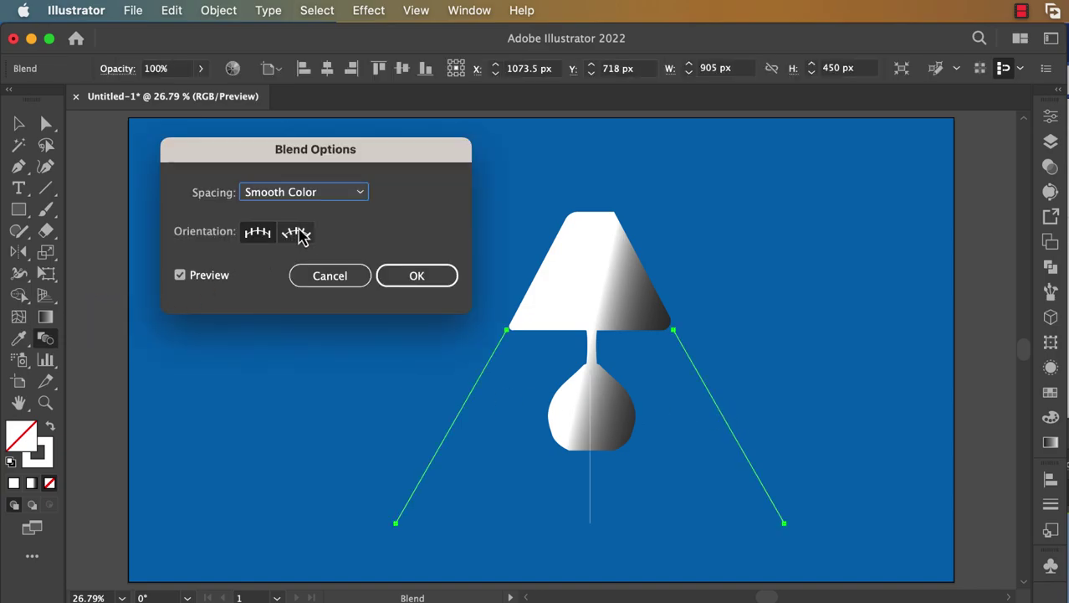
{"action": "left_click", "coordinate": [309, 196]}
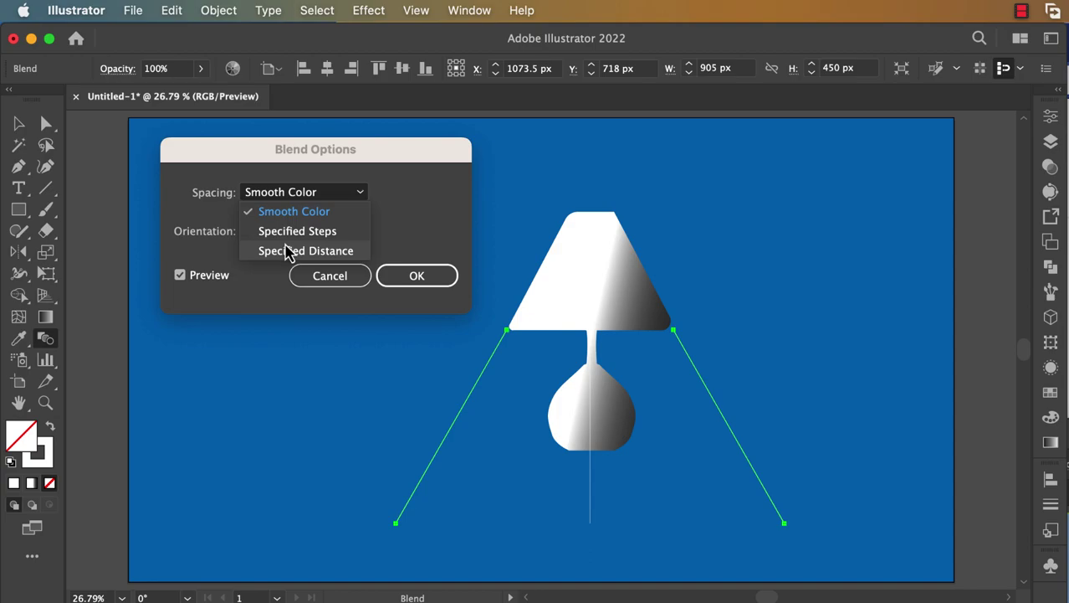
{"action": "left_click", "coordinate": [289, 250]}
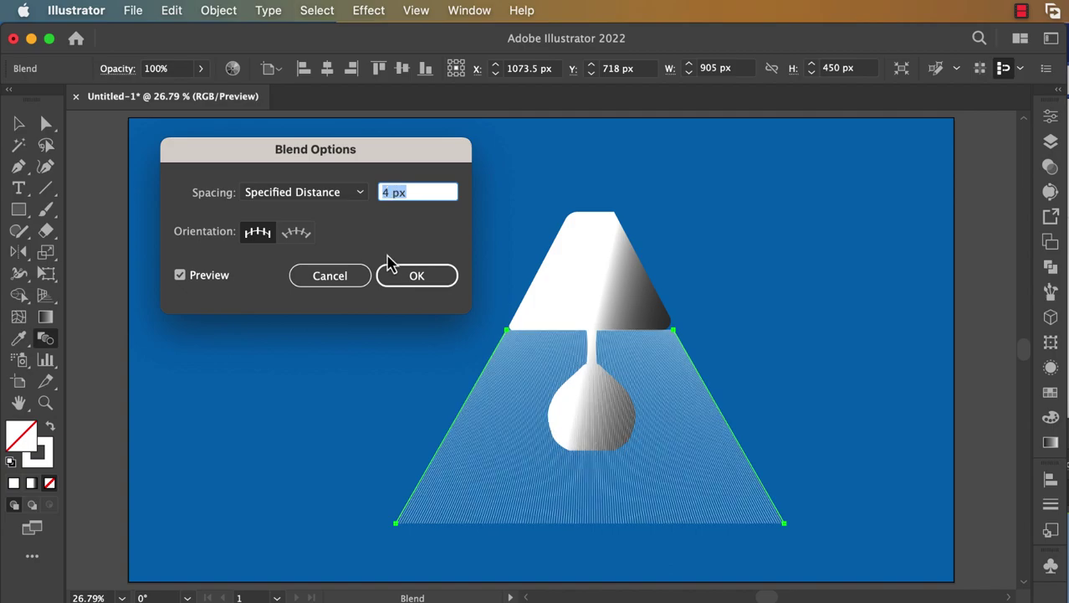
{"action": "left_click", "coordinate": [417, 281]}
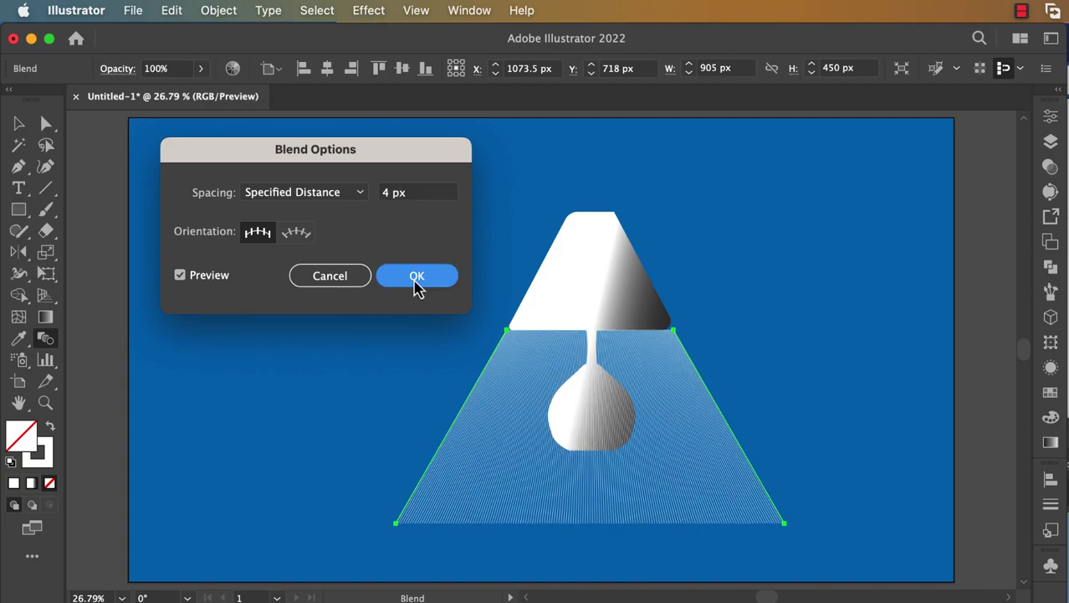
{"action": "key", "text": "v"}
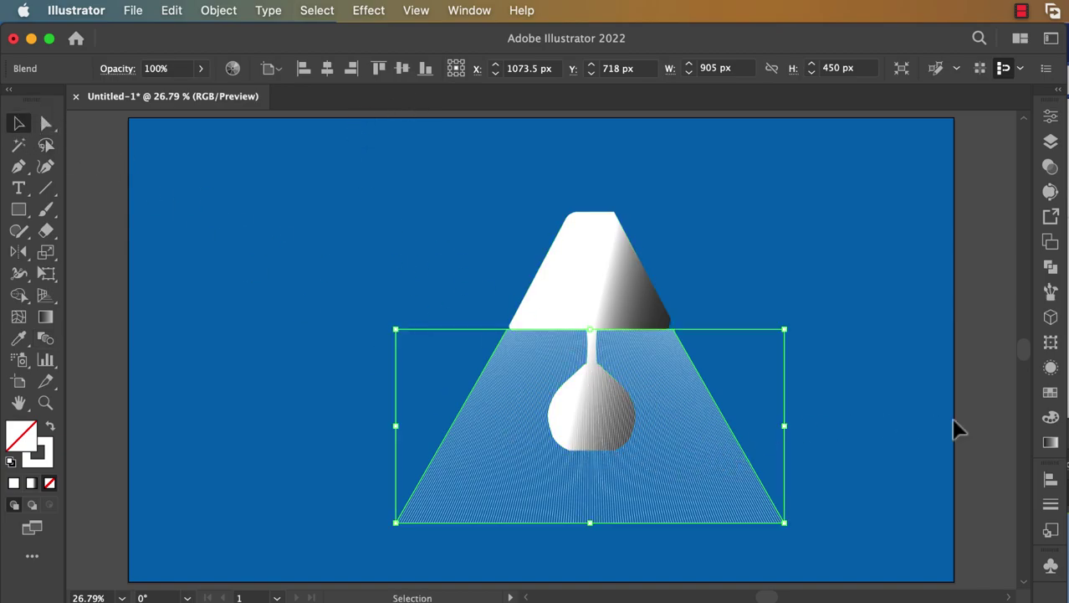
Lower the blended fan's opacity to 64% in the Transparency panel
{"action": "left_click", "coordinate": [1053, 370]}
{"action": "left_click", "coordinate": [1053, 370]}
{"action": "left_click", "coordinate": [1050, 168]}
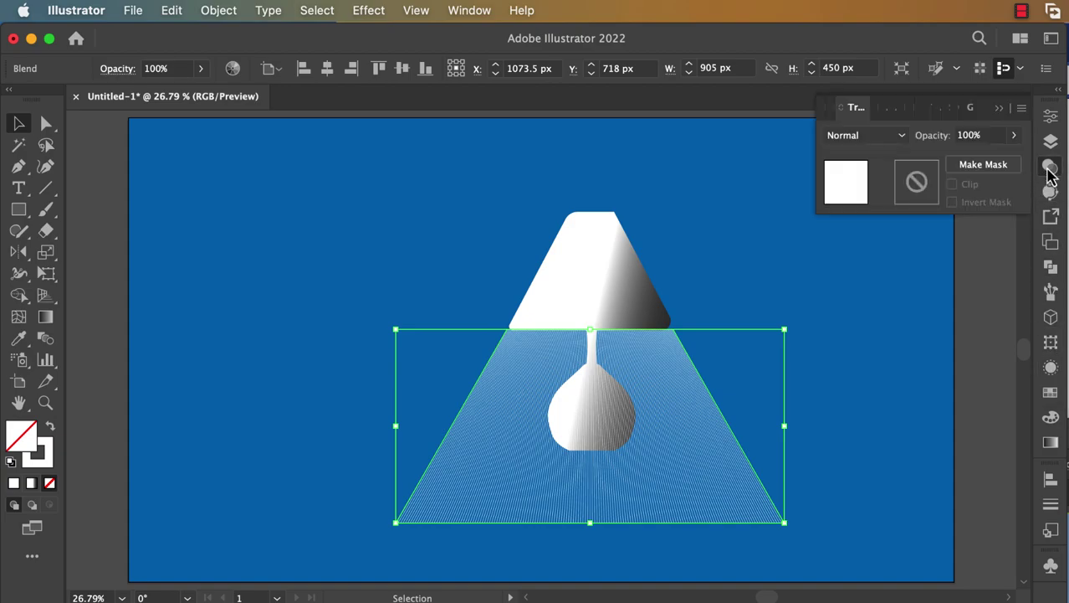
{"action": "left_click", "coordinate": [1013, 135]}
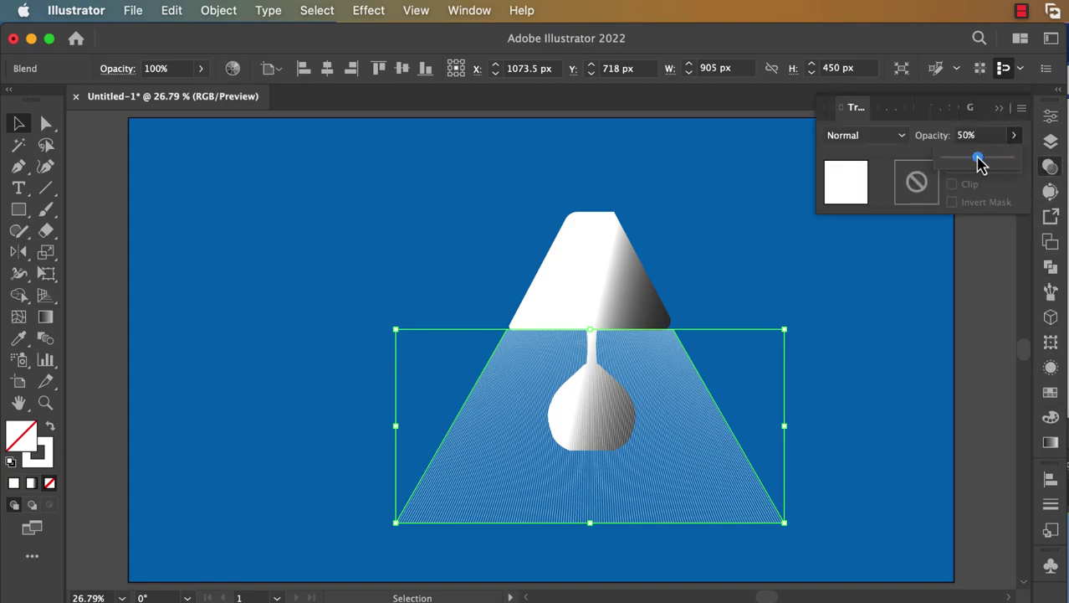
{"action": "left_click_drag", "start_coordinate": [977, 158], "coordinate": [988, 158]}
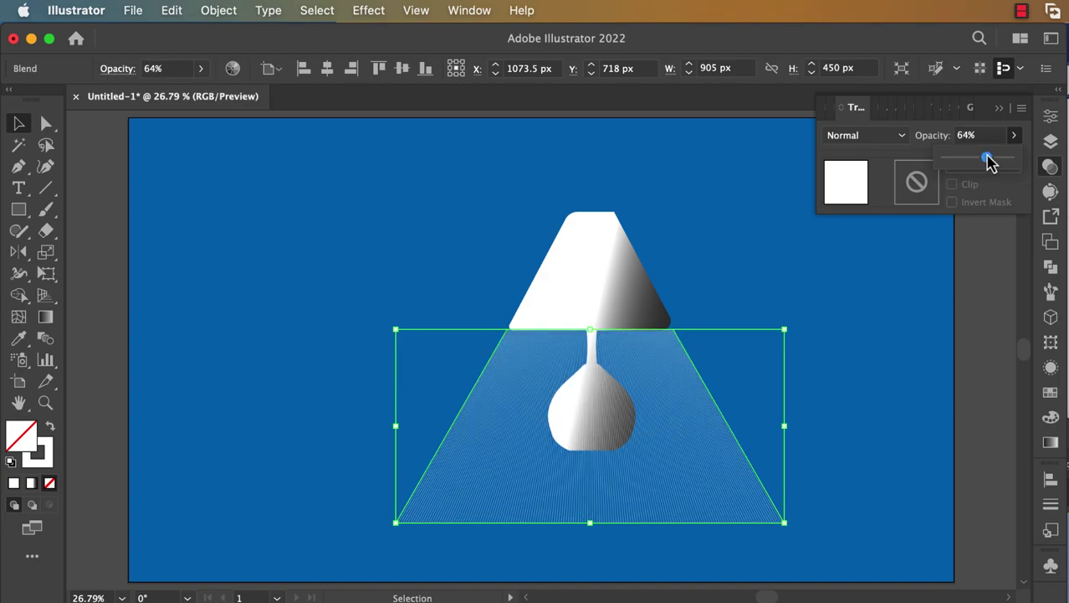
{"action": "left_click", "coordinate": [806, 304]}
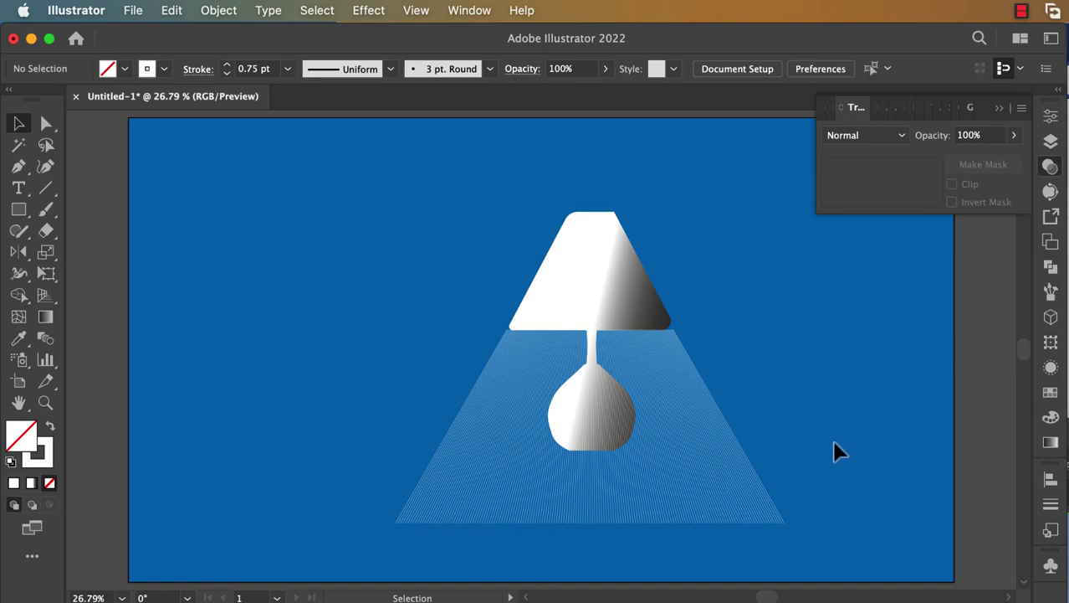
{"action": "left_click", "coordinate": [658, 532]}
Shorten the light fan so it ends at the bottom of the lamp base
{"action": "left_click_drag", "start_coordinate": [589, 520], "coordinate": [590, 446]}
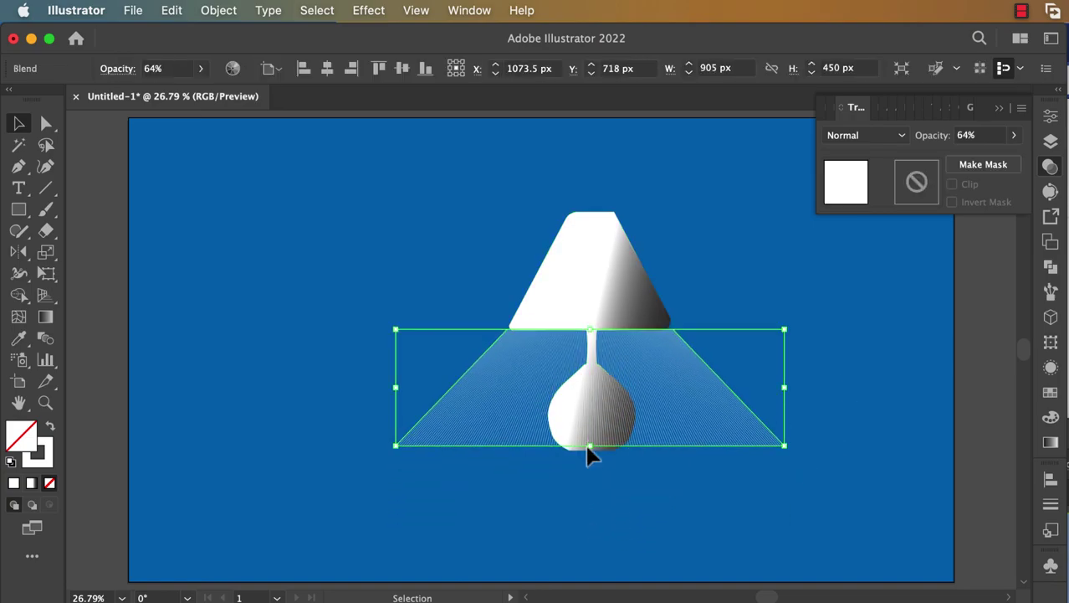
{"action": "left_click", "coordinate": [720, 483]}
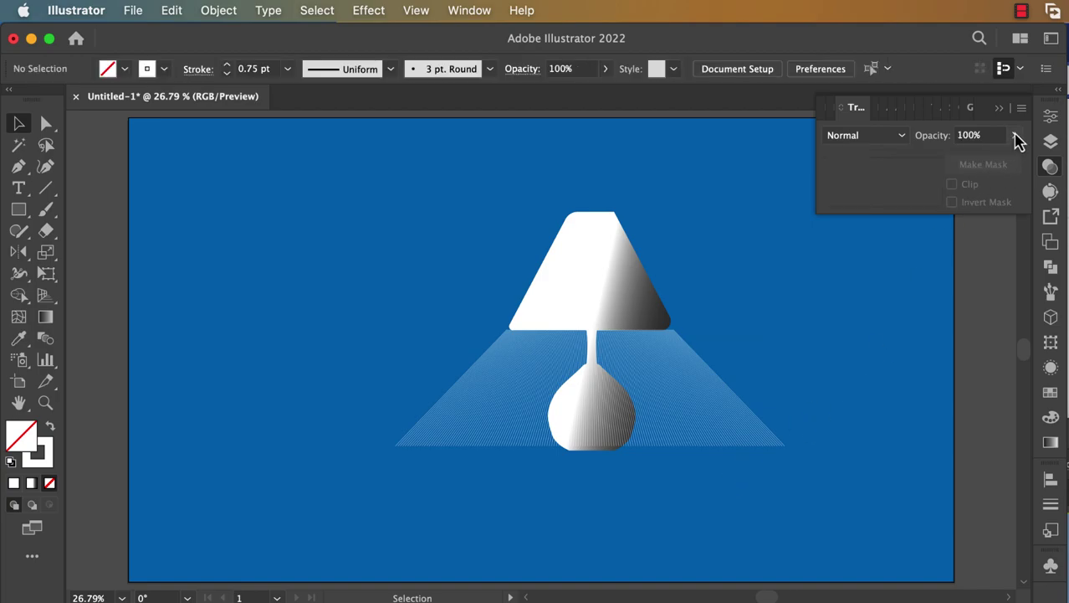
{"action": "left_click", "coordinate": [999, 109]}
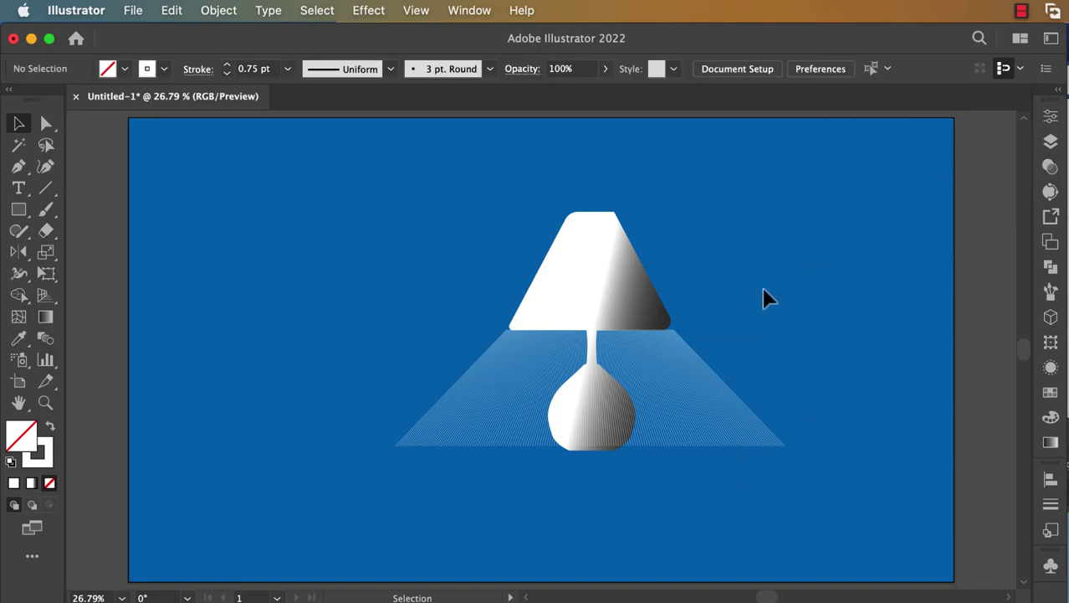
Enlarge the grouped lamp and light fan and shift it slightly left
{"action": "left_click", "coordinate": [707, 443]}
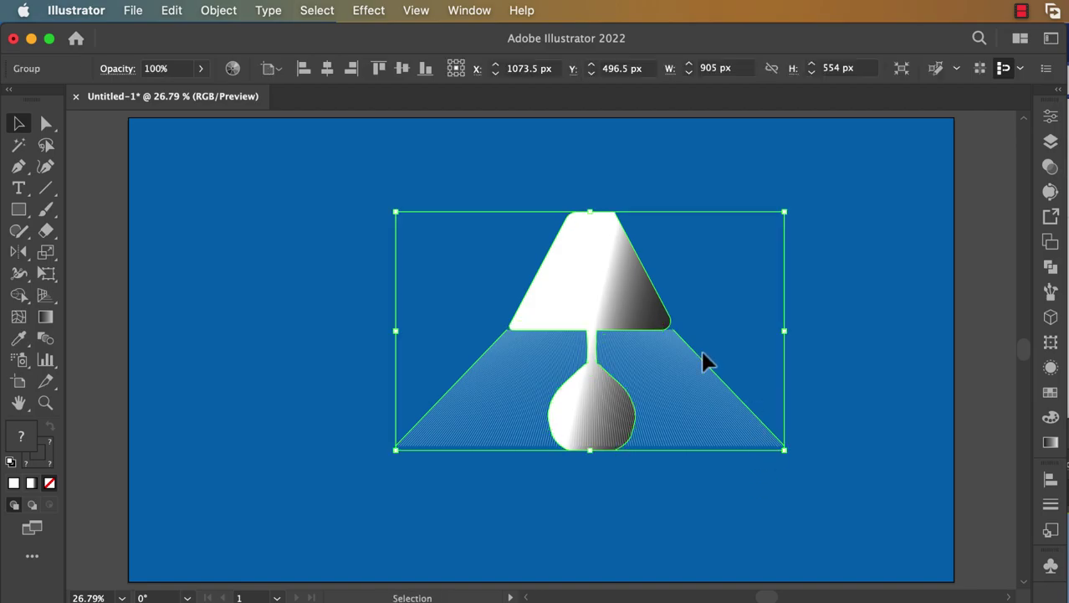
{"action": "left_click_drag", "start_coordinate": [590, 450], "coordinate": [589, 527]}
{"action": "left_click_drag", "start_coordinate": [585, 426], "coordinate": [523, 343]}
{"action": "left_click", "coordinate": [715, 330]}
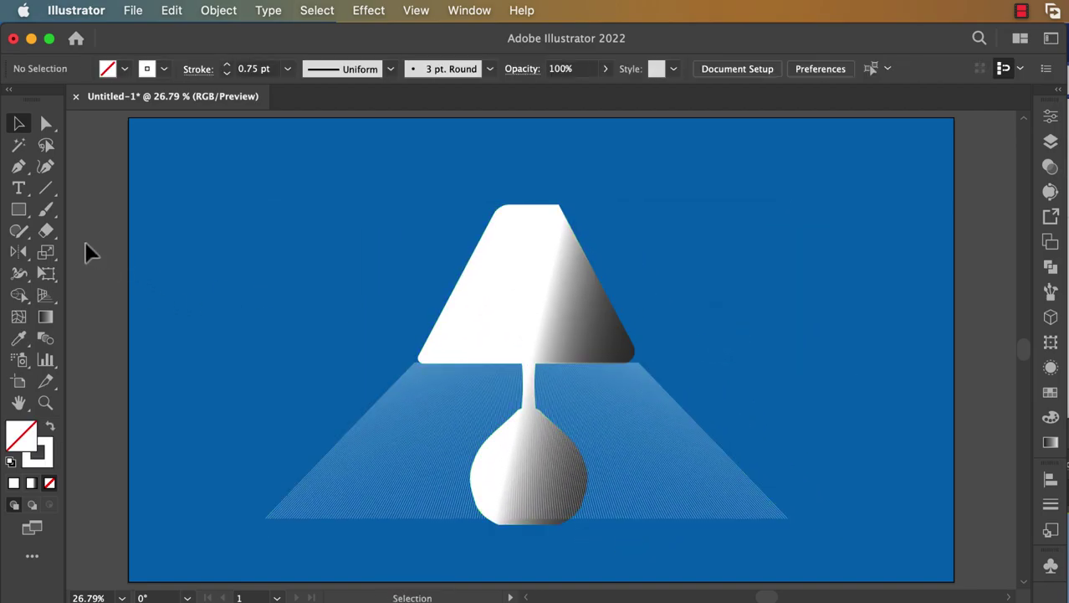